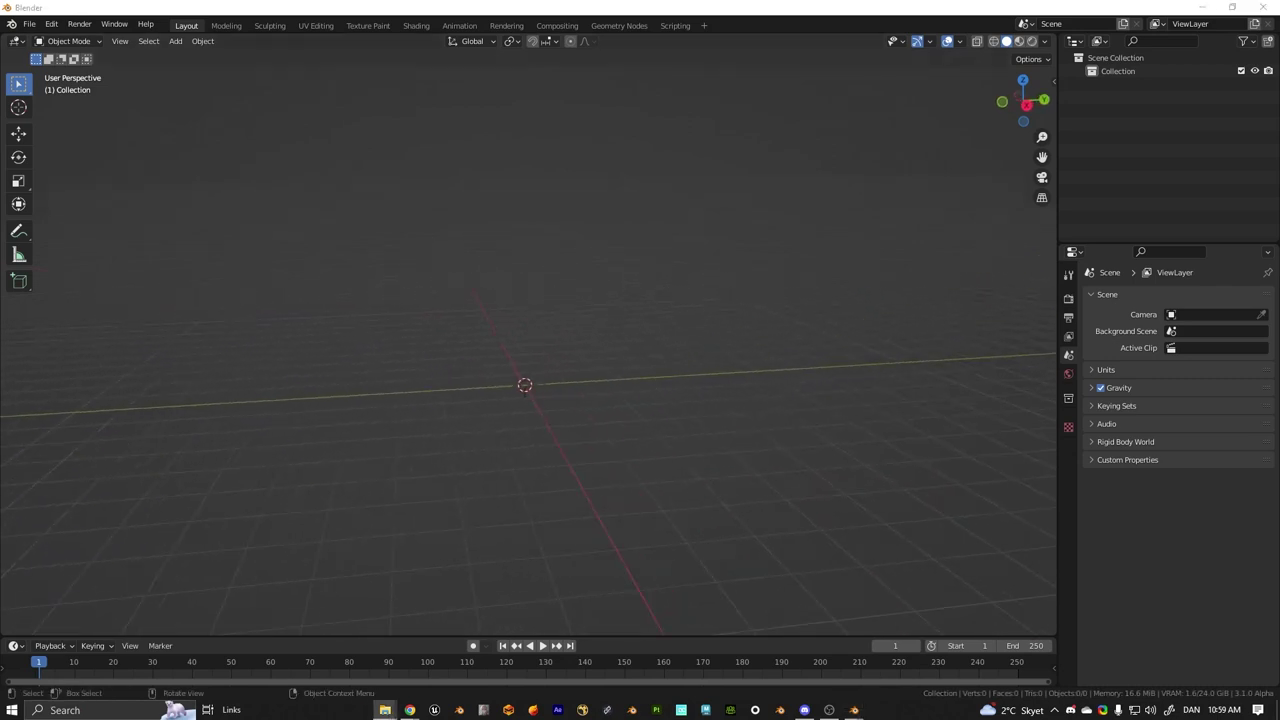
# Step: Install the add-on rigid_car.zip from the Release ready folder through the preferences
pyautogui.click(54, 24)
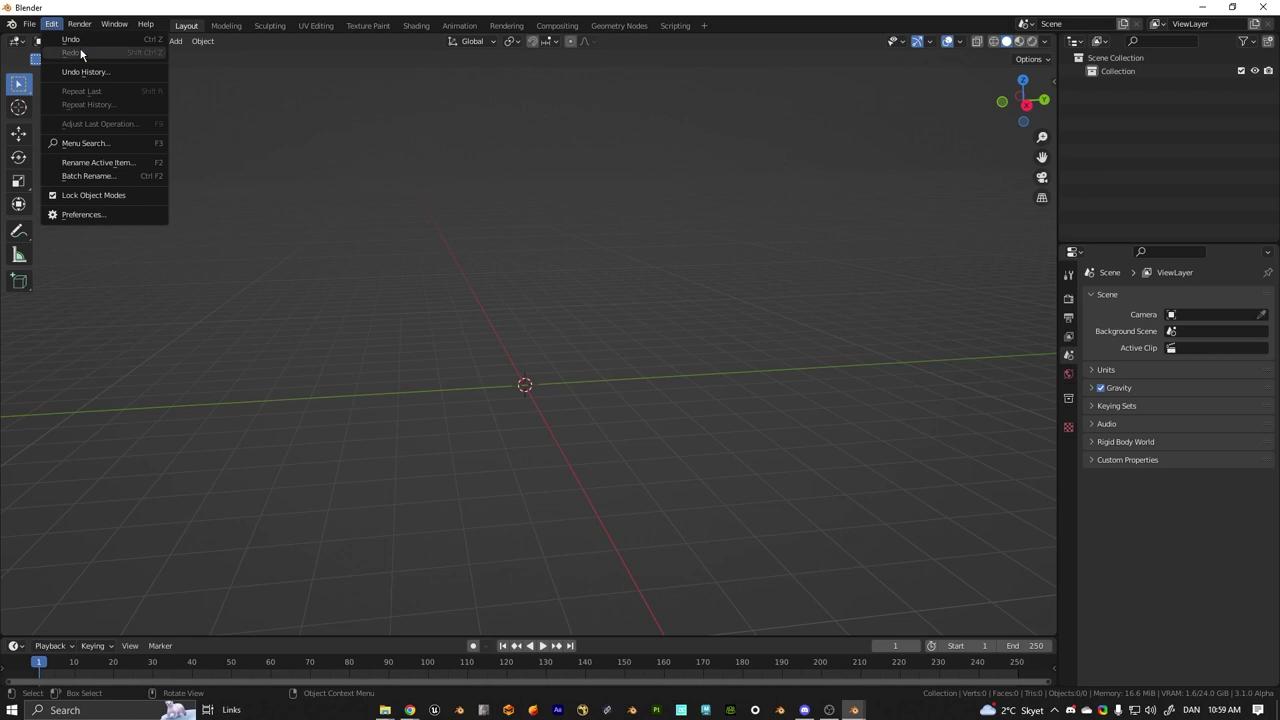
pyautogui.click(62, 213)
pyautogui.click(350, 50)
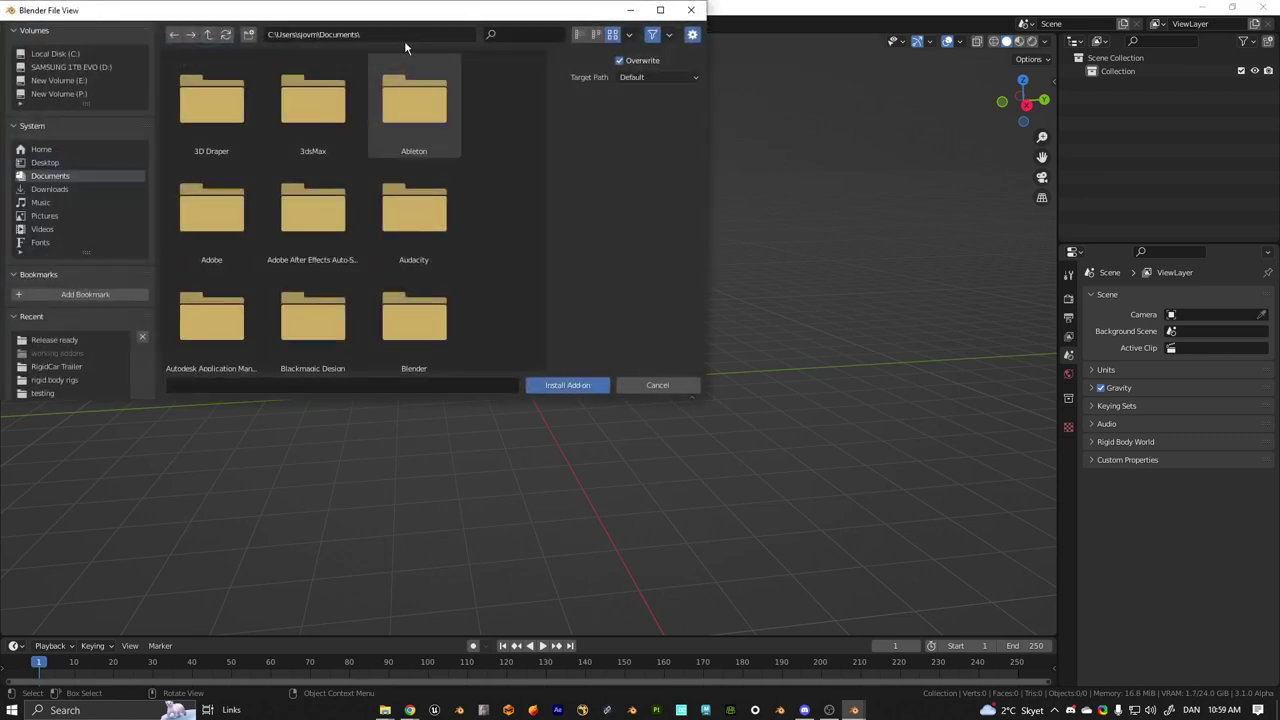
pyautogui.click(404, 36)
pyautogui.hotkey('ctrl', 'v')
pyautogui.press('Return')
pyautogui.click(211, 100)
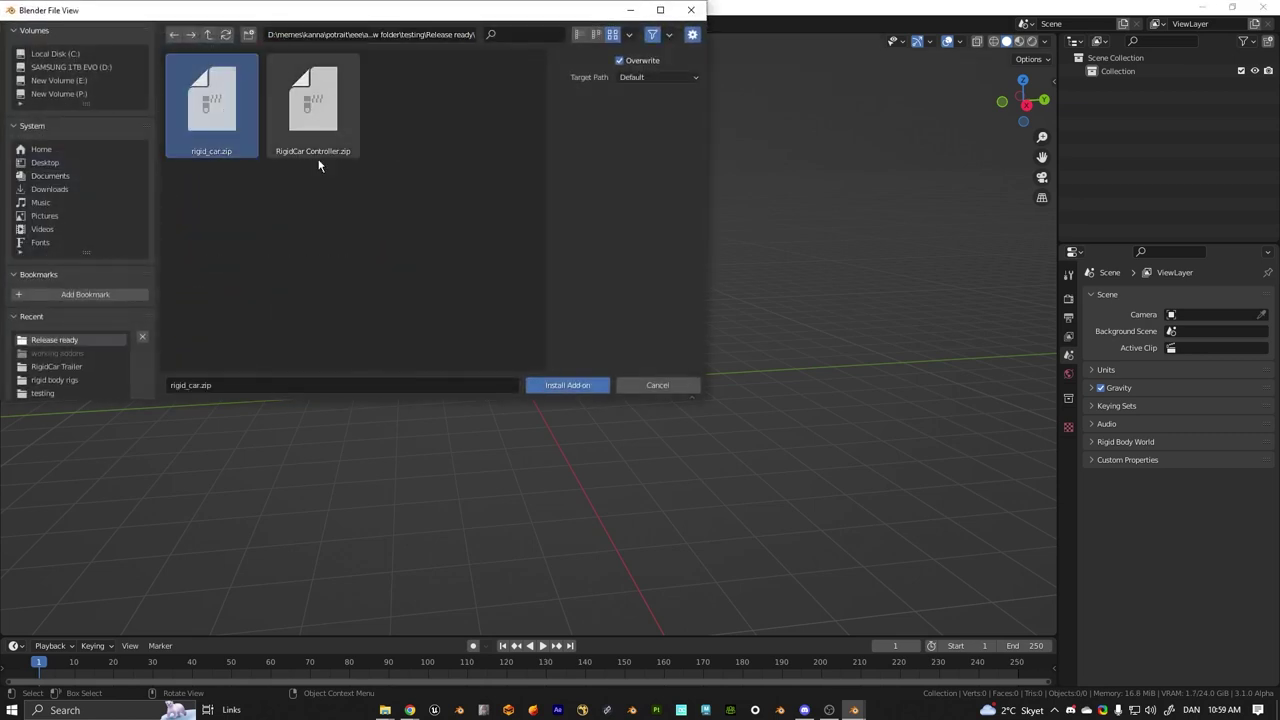
pyautogui.click(567, 385)
# Step: Enable the Rigging: RigidCar add-on, save the preferences and close them
pyautogui.click(134, 85)
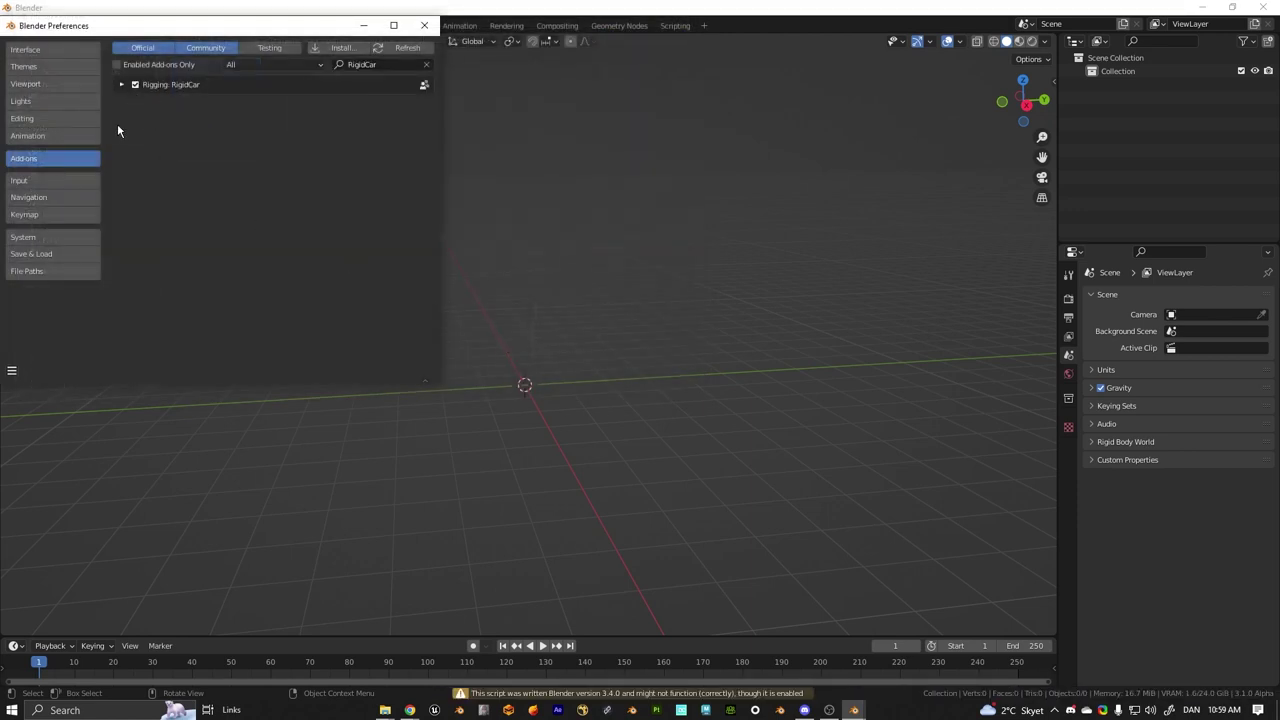
pyautogui.click(12, 373)
pyautogui.click(60, 339)
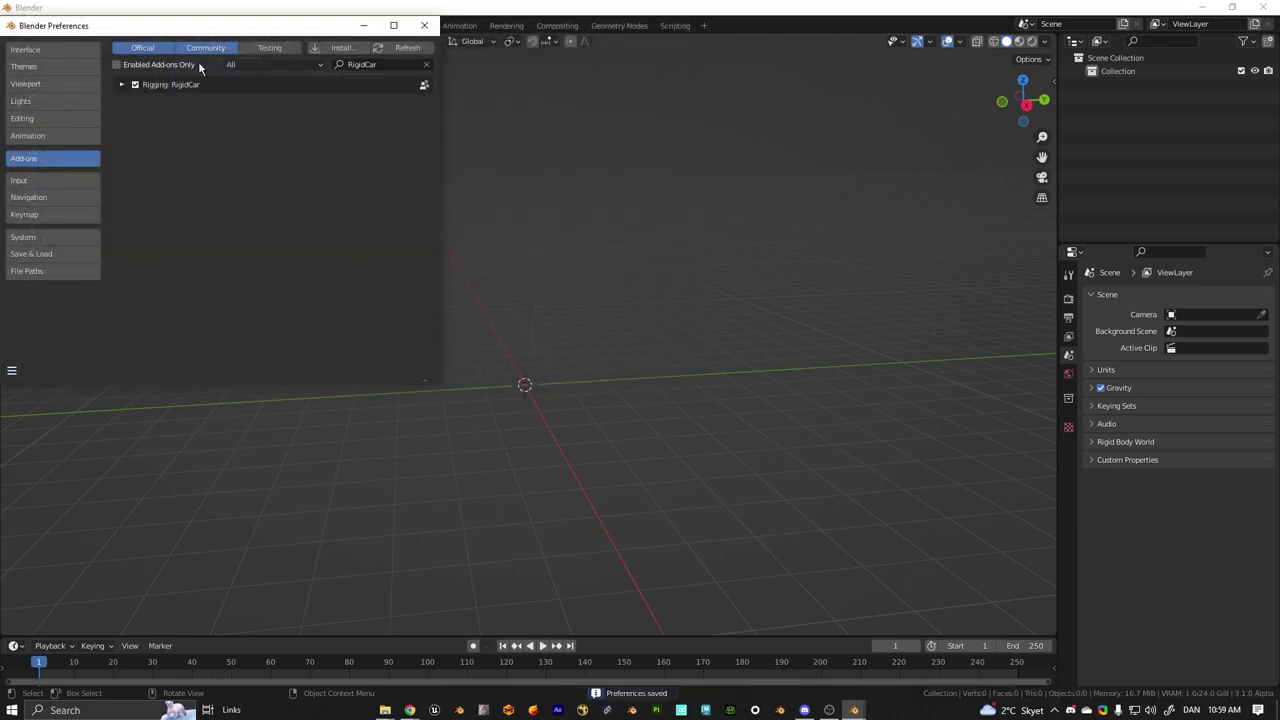
pyautogui.click(424, 27)
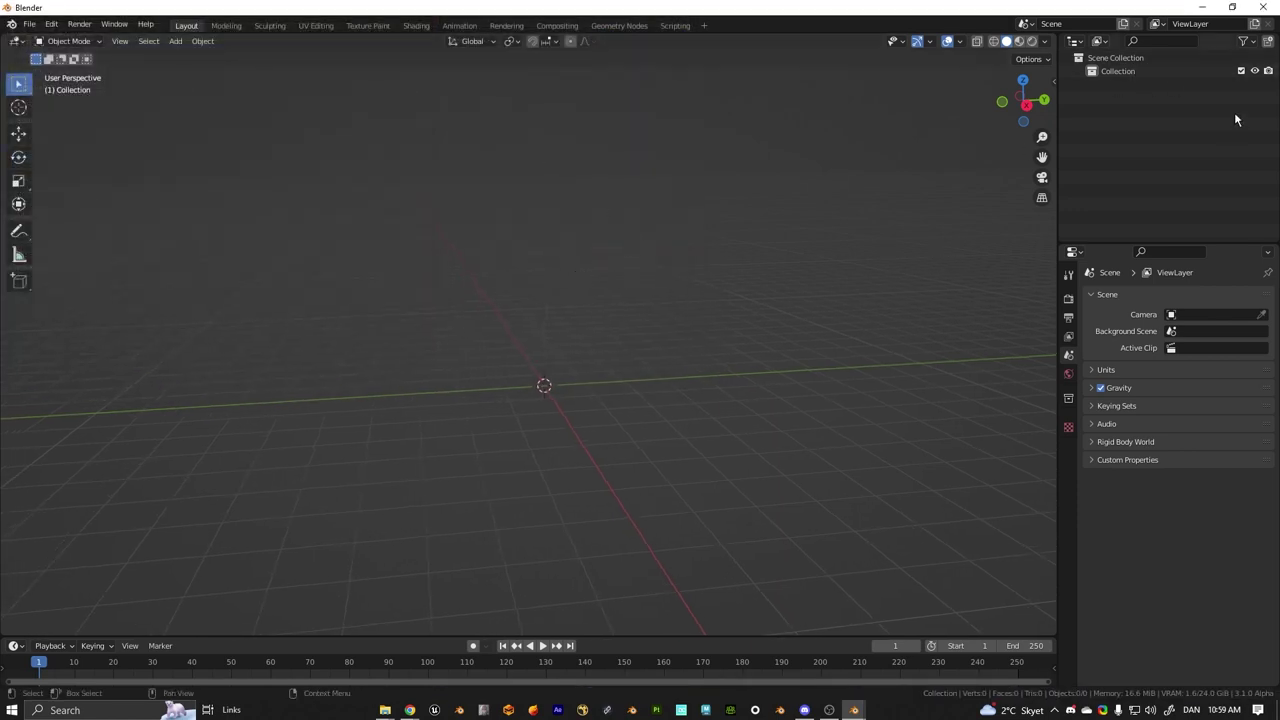
# Step: Create a new collection named "car" and paste the copied car body and four wheels into it
pyautogui.click(1268, 41)
pyautogui.doubleClick(1130, 86)
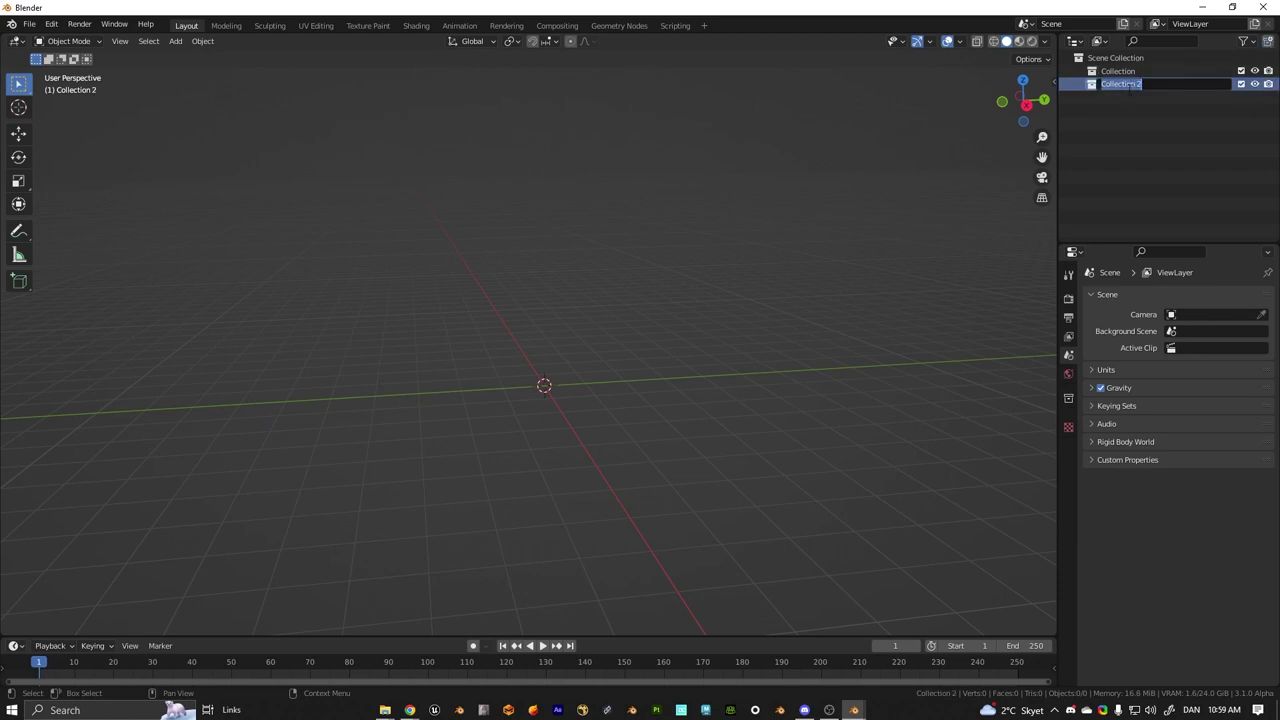
pyautogui.write('car')
pyautogui.press('Return')
pyautogui.hotkey('ctrl', 'v')
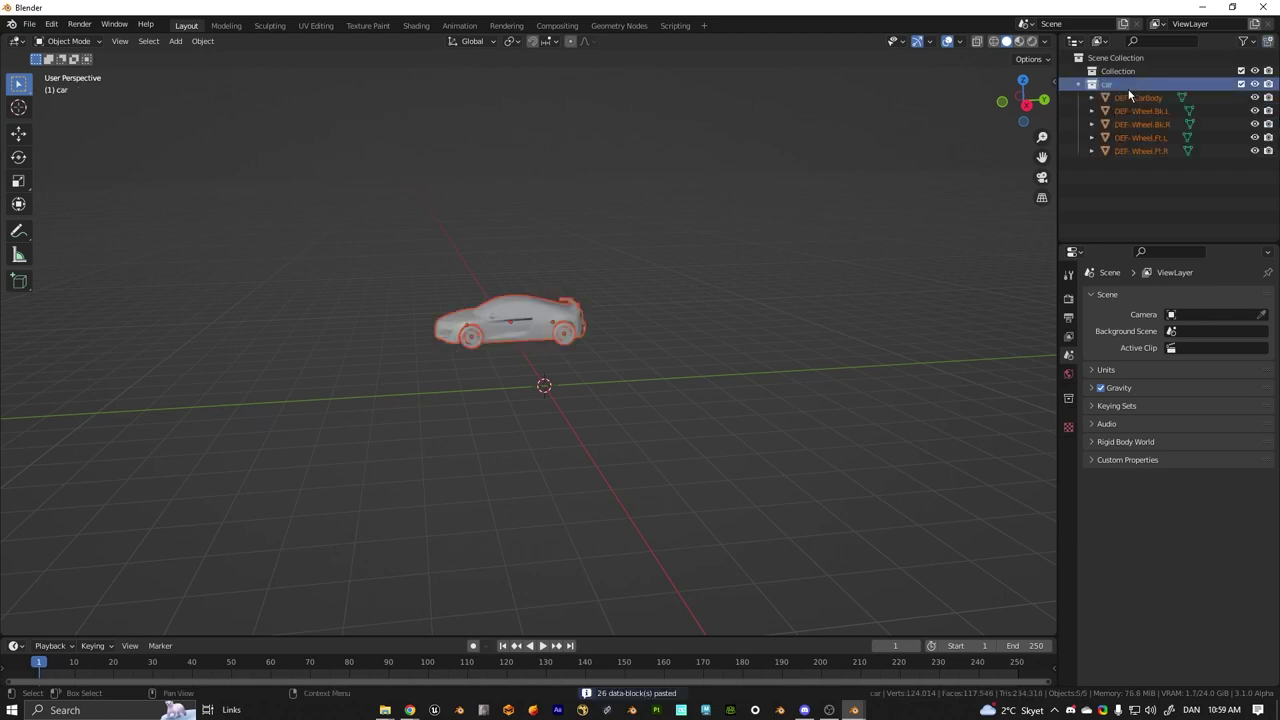
pyautogui.moveTo(618, 203); pyautogui.dragTo(560, 350, button='middle')
pyautogui.scroll(7, 612, 260)
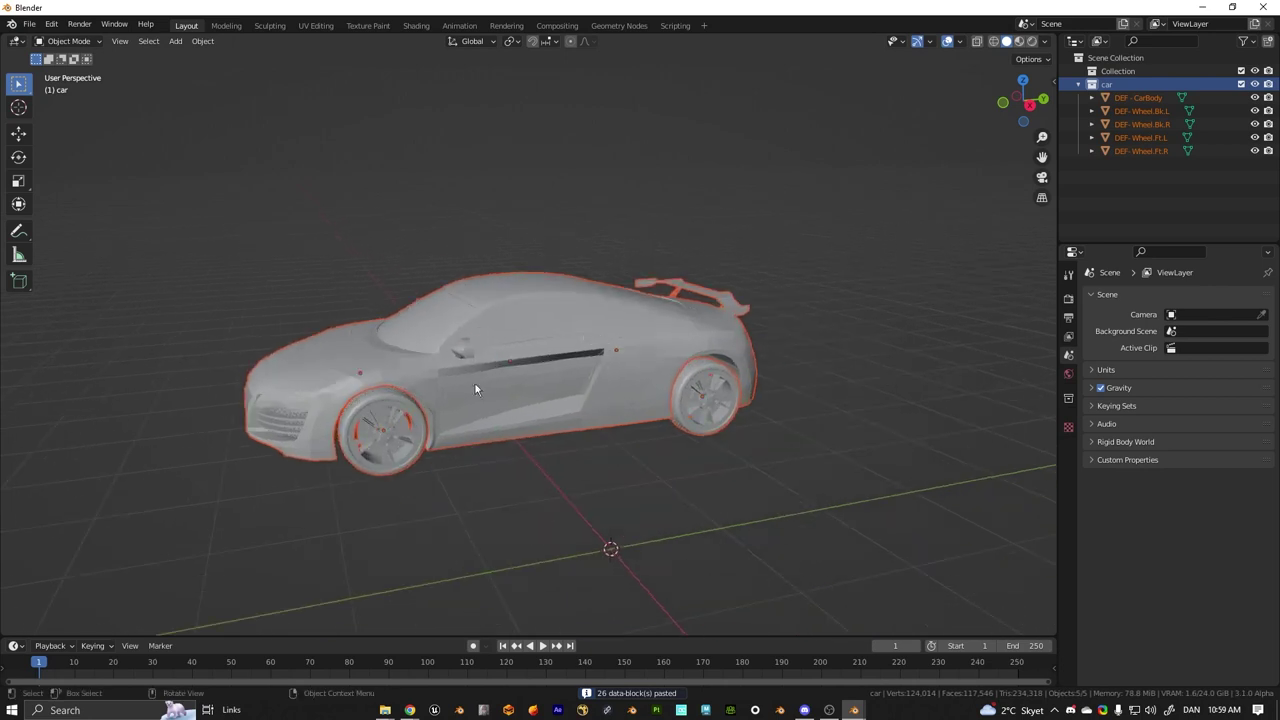
# Step: Set the origin of the rear wheel DEF-Wheel.Bk.L to its centre of mass (volume)
pyautogui.click(472, 387)
pyautogui.click(392, 432)
pyautogui.moveTo(409, 455); pyautogui.dragTo(537, 418, button='middle')
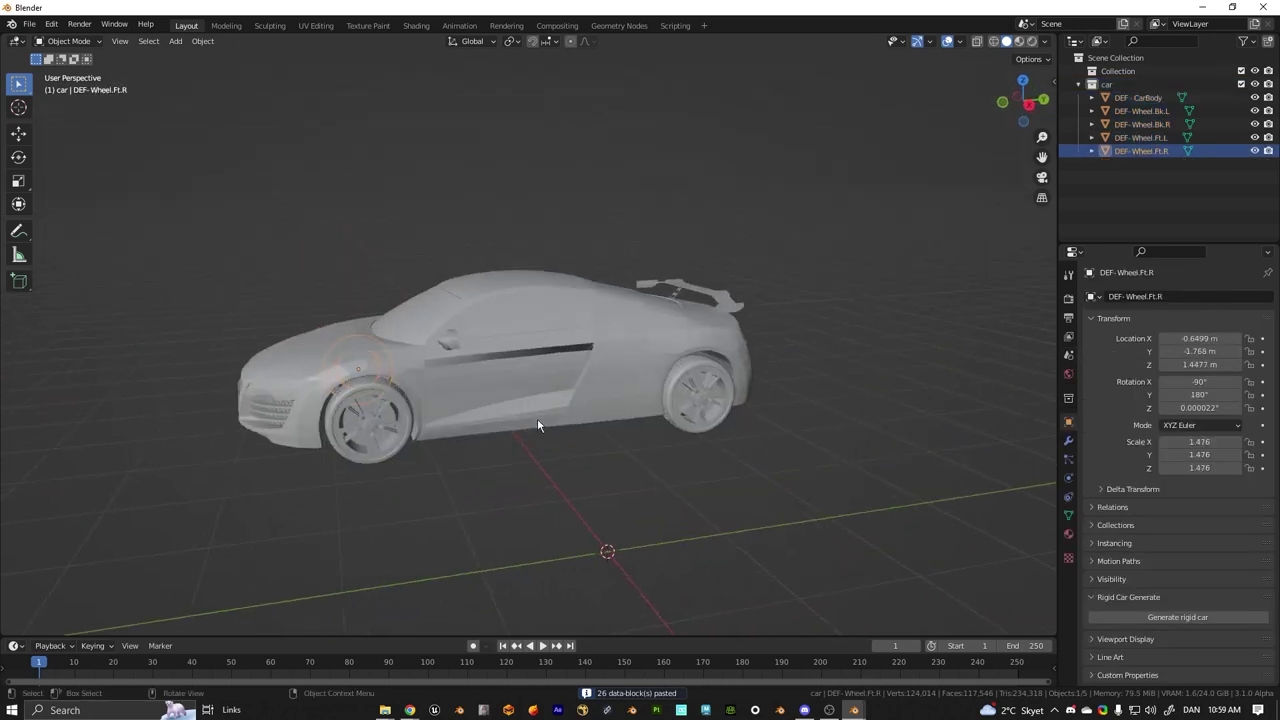
pyautogui.click(727, 399)
pyautogui.moveTo(727, 399); pyautogui.dragTo(575, 458, button='middle')
pyautogui.rightClick(500, 448)
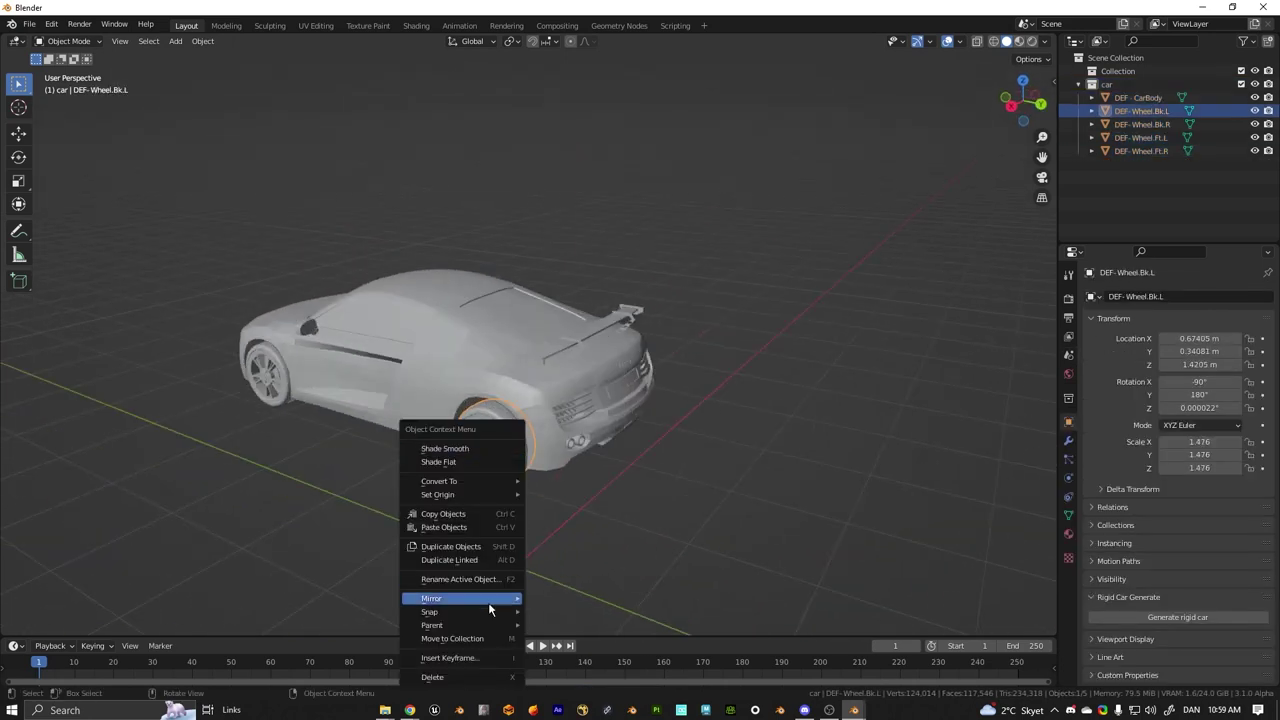
pyautogui.rightClick(460, 454)
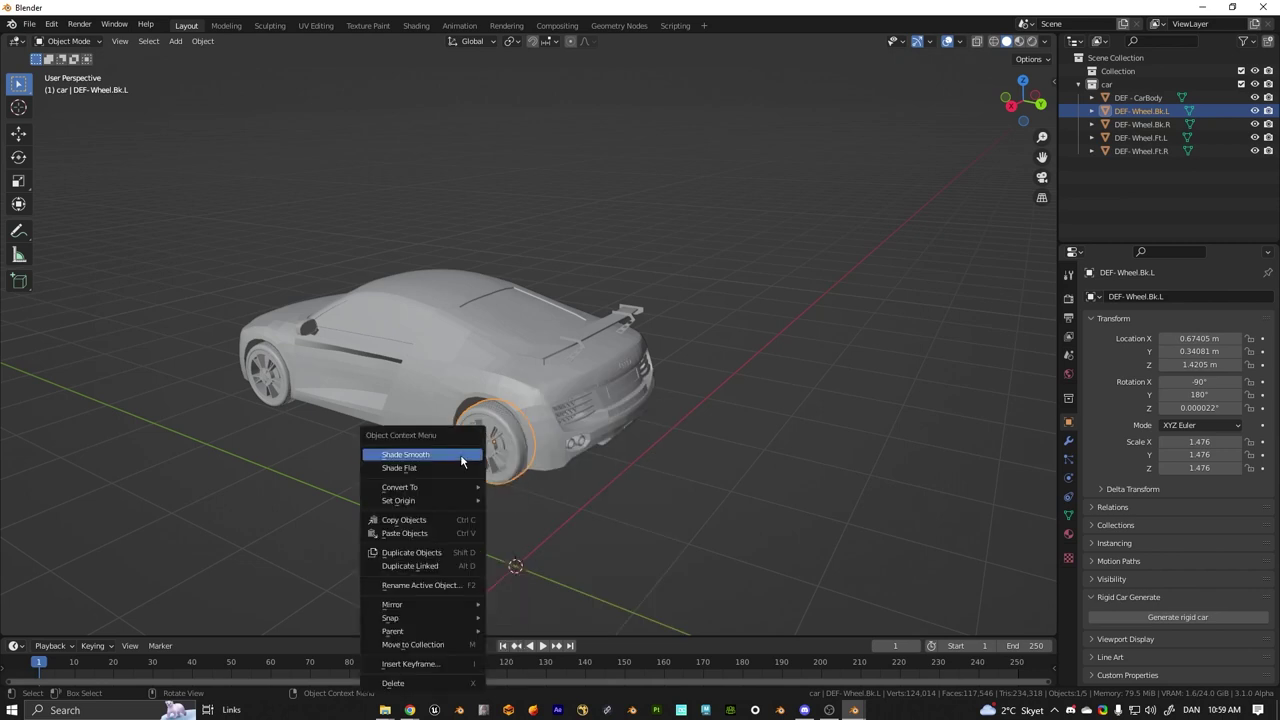
pyautogui.moveTo(405, 620)
pyautogui.moveTo(420, 502)
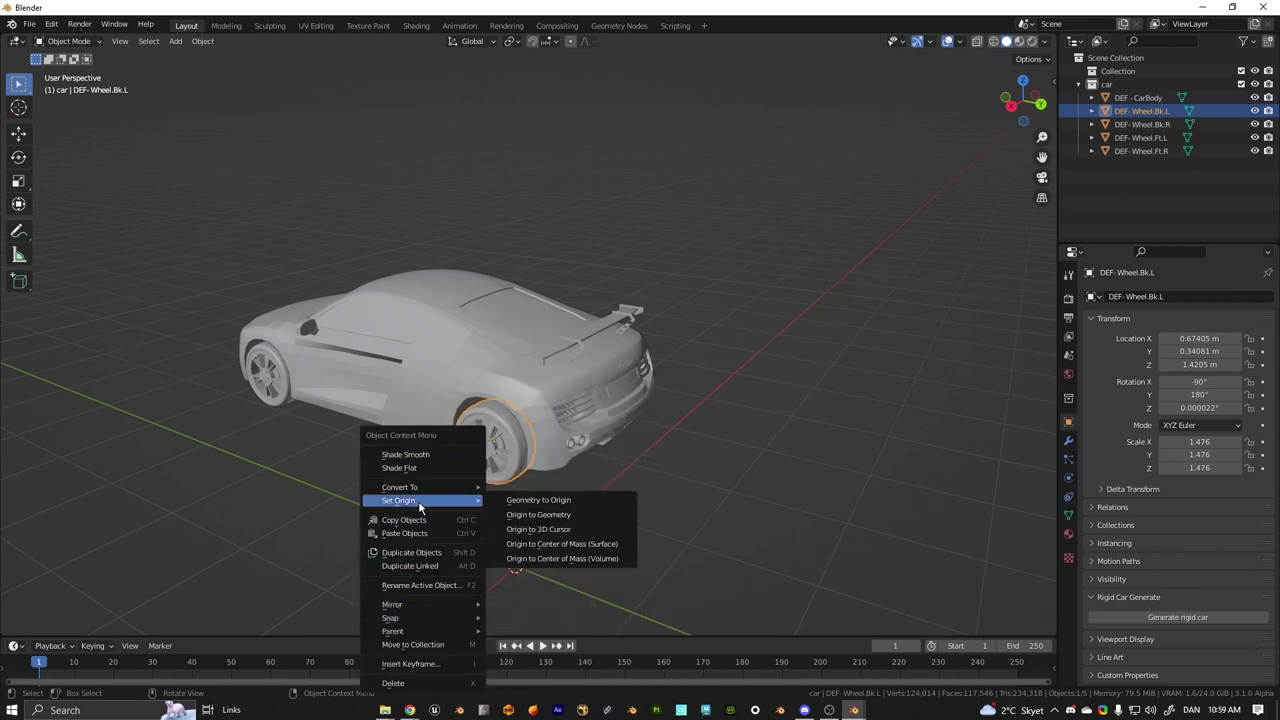
pyautogui.click(585, 556)
pyautogui.rightClick(500, 459)
pyautogui.moveTo(500, 459)
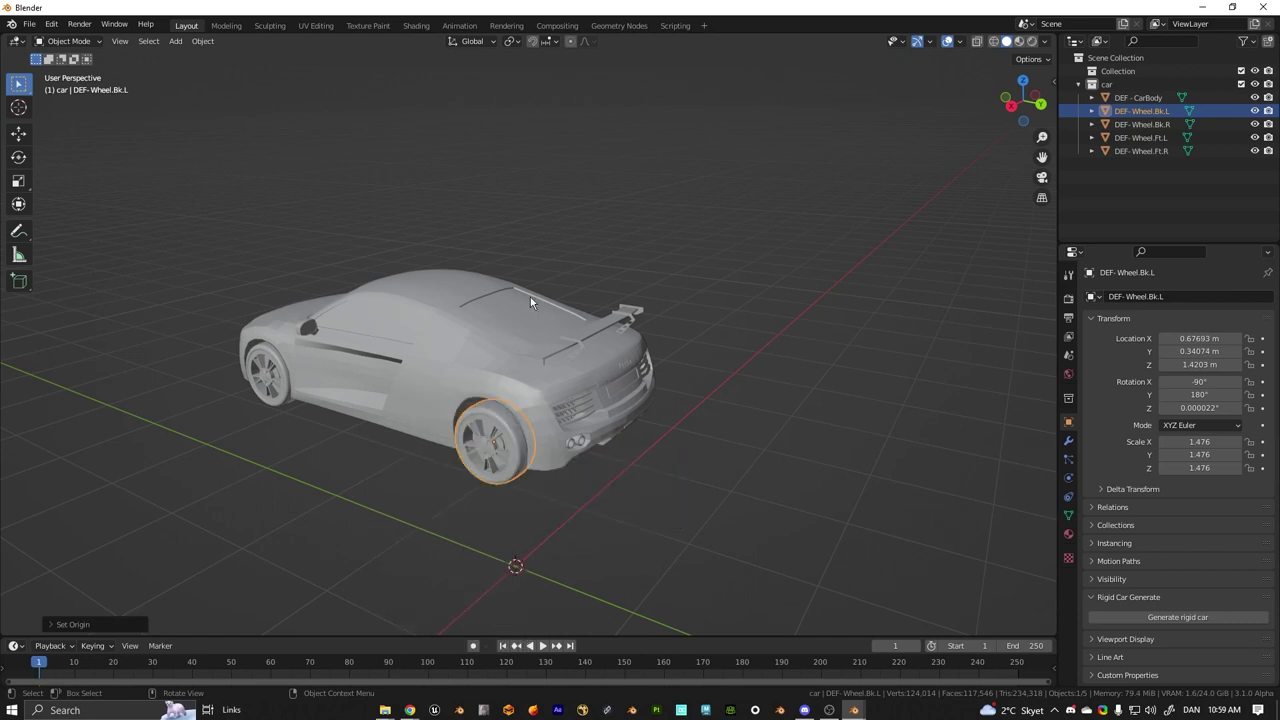
# Step: Generate the rigid car rig for the car with the RigidCar object properties
pyautogui.moveTo(530, 297); pyautogui.dragTo(1237, 487, button='middle')
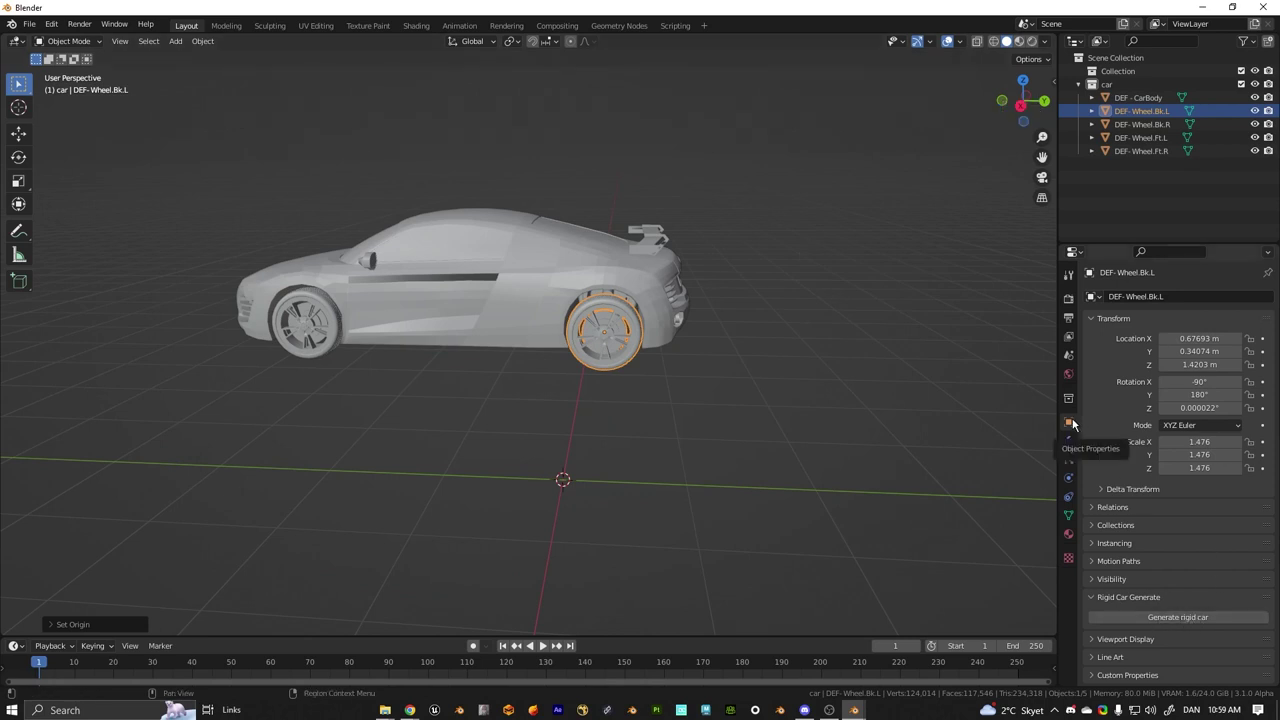
pyautogui.moveTo(663, 295); pyautogui.dragTo(580, 240, button='middle')
pyautogui.click(1178, 617)
pyautogui.moveTo(729, 298); pyautogui.dragTo(772, 304, button='middle')
pyautogui.moveTo(772, 304); pyautogui.dragTo(725, 306, button='middle')
# Step: Add a ground plane at the world origin, scale it by 10 and apply the scale
pyautogui.hotkey('shift', 'a')
pyautogui.click(640, 323)
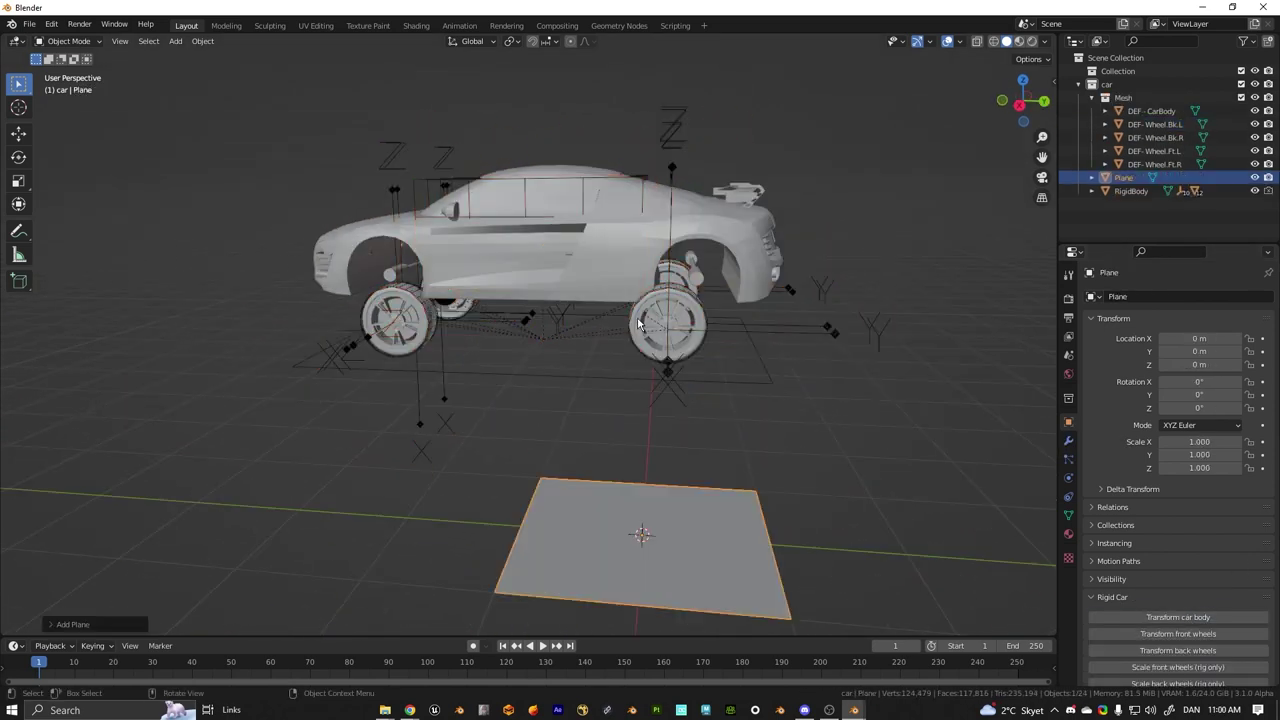
pyautogui.write('s10')
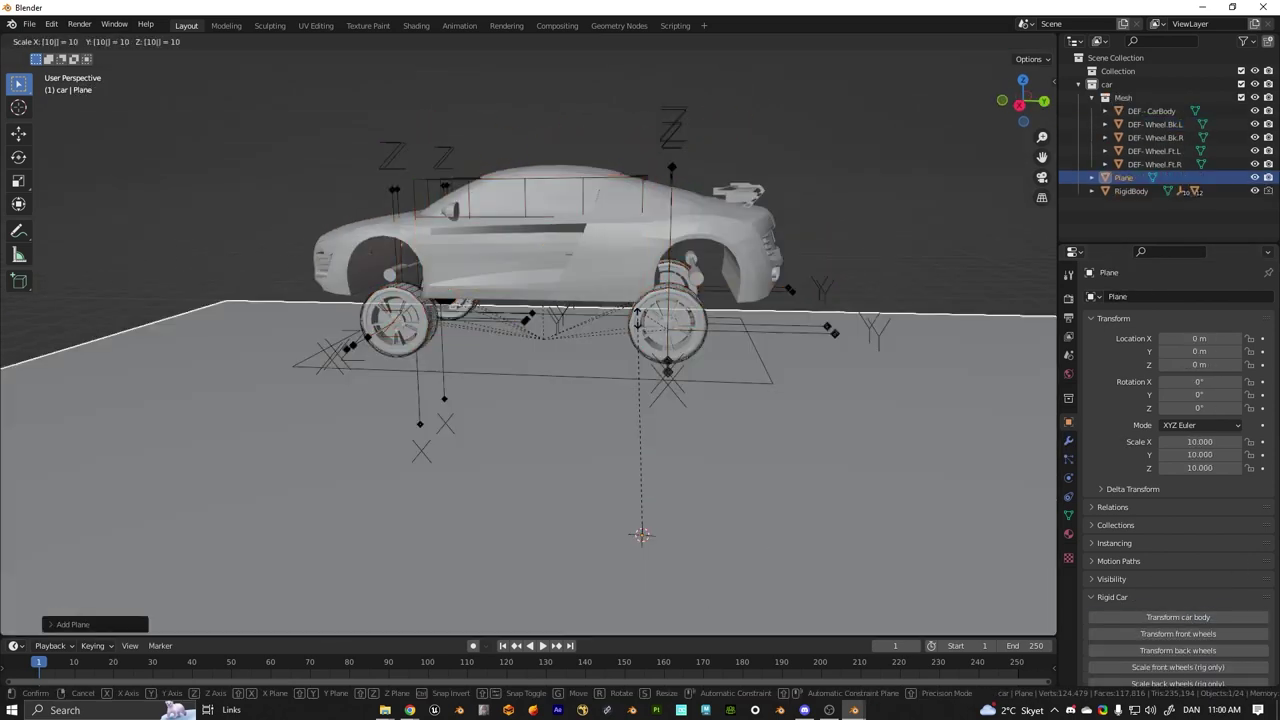
pyautogui.press('Return')
pyautogui.hotkey('ctrl', 'a')
pyautogui.click(557, 346)
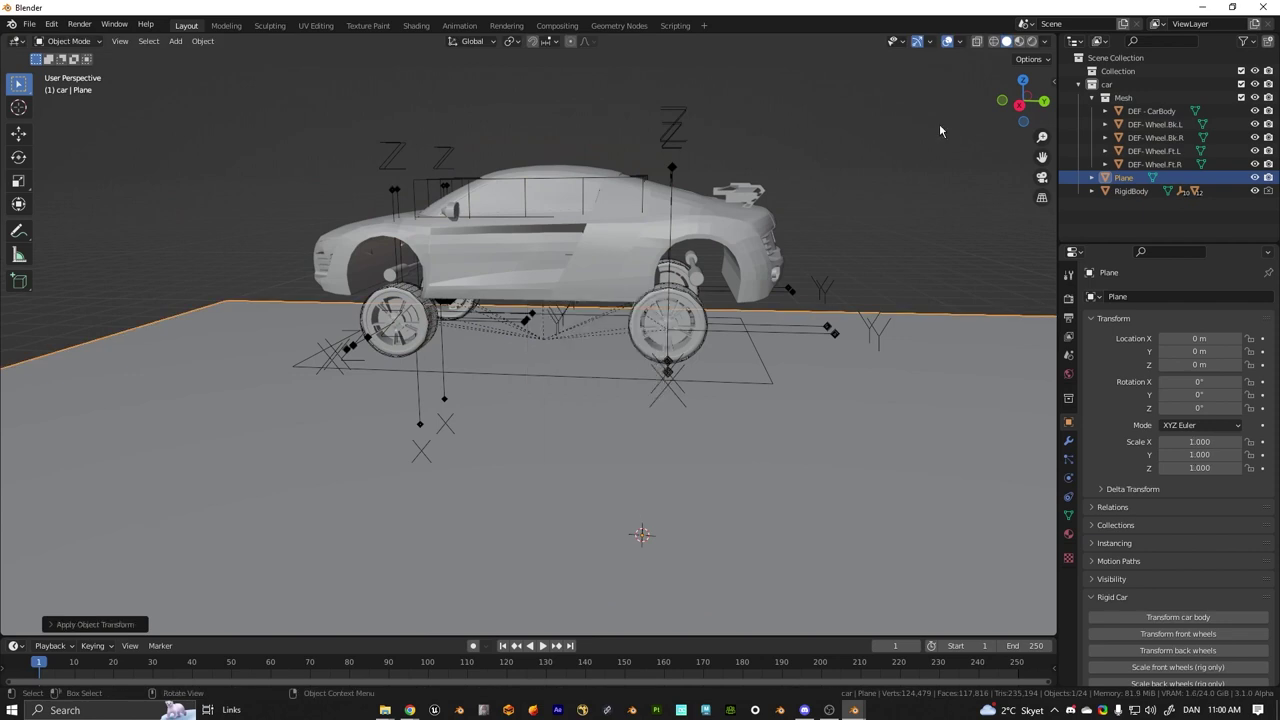
# Step: In right view, raise the front and back wheels along Z with the Rigid Car wheel transforms so they fit the wheel arches
pyautogui.click(1019, 104)
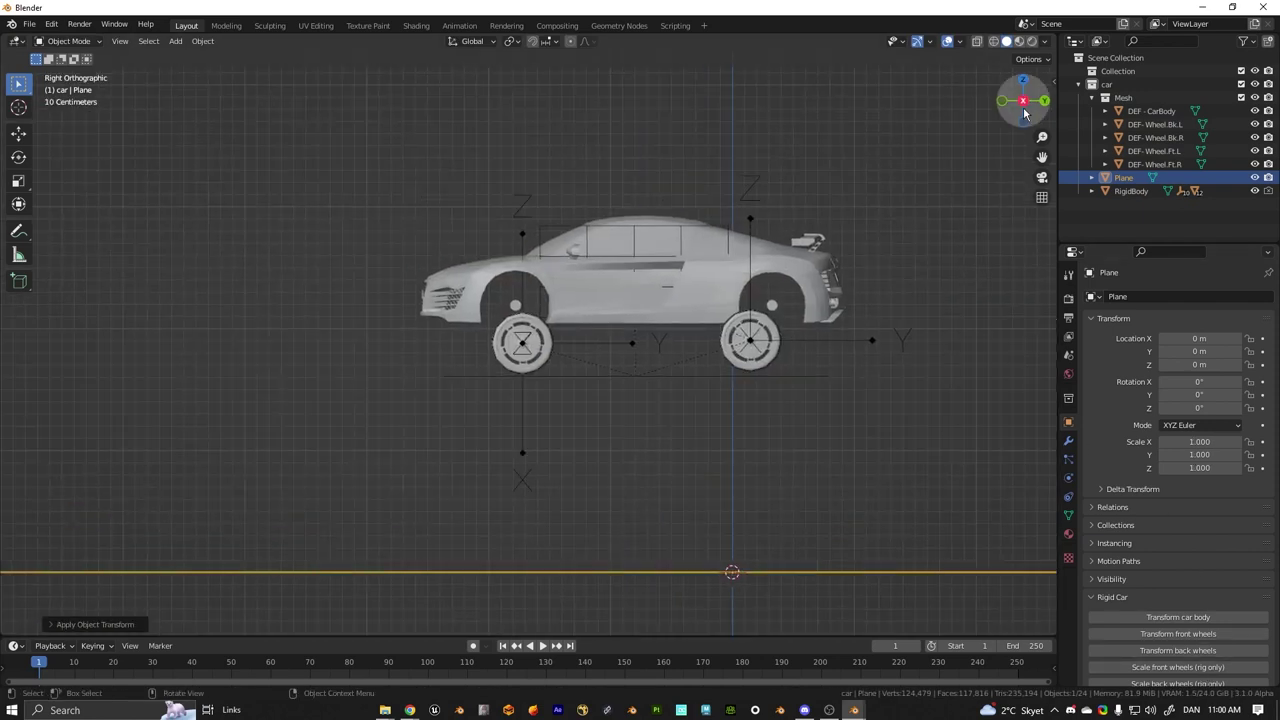
pyautogui.scroll(-2, 1204, 563)
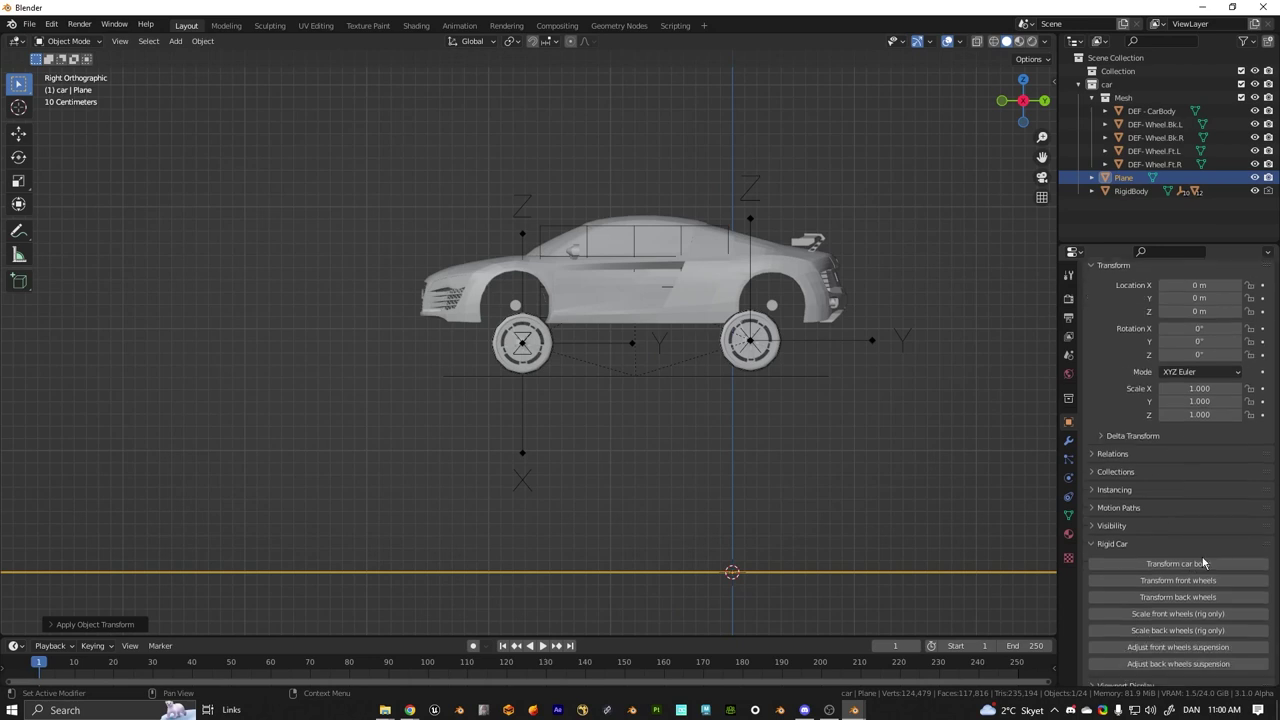
pyautogui.click(1193, 582)
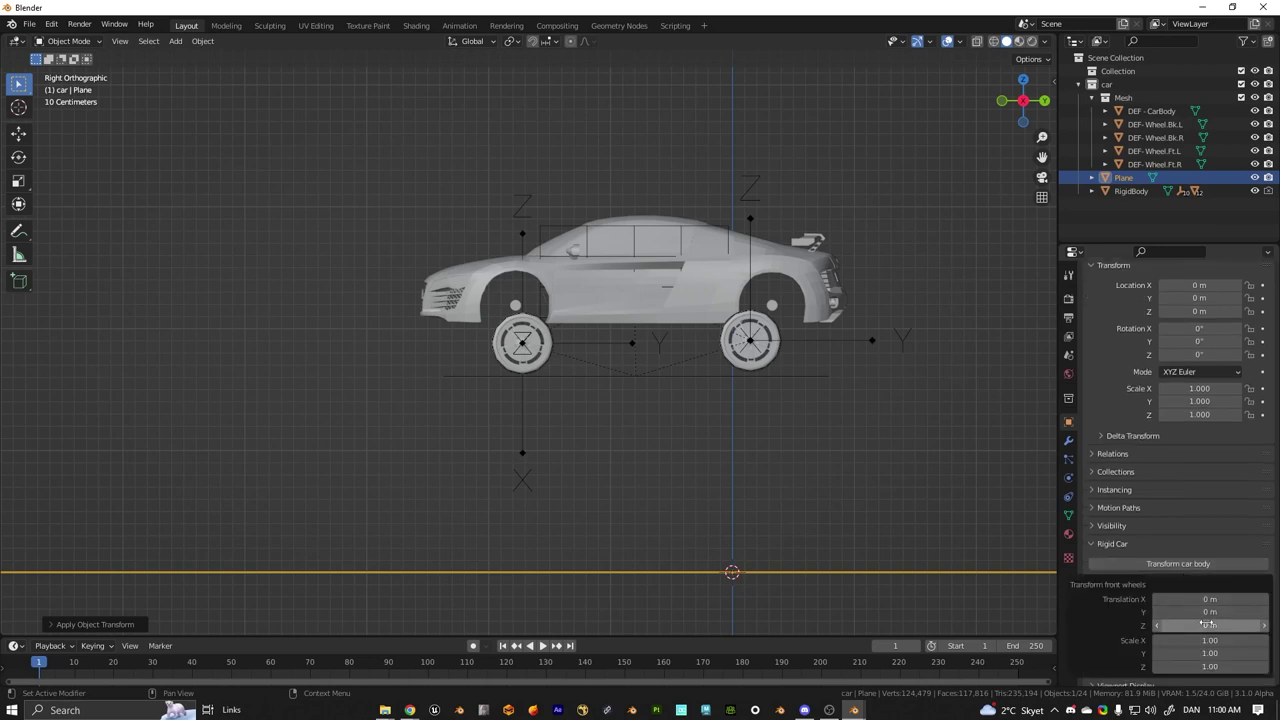
pyautogui.moveTo(1205, 626); pyautogui.dragTo(1234, 626)
pyautogui.scroll(4, 731, 365)
pyautogui.keyDown('shift'); pyautogui.moveTo(673, 291); pyautogui.dragTo(610, 347, button='middle'); pyautogui.keyUp('shift')
pyautogui.click(1178, 581)
pyautogui.moveTo(1210, 615); pyautogui.dragTo(1245, 626)
pyautogui.click(1190, 596)
pyautogui.moveTo(1210, 639); pyautogui.dragTo(1240, 639)
# Step: Play the simulation to test the rigged car's fall, and return to the first frame
pyautogui.moveTo(738, 405); pyautogui.dragTo(761, 422, button='middle')
pyautogui.press('space')
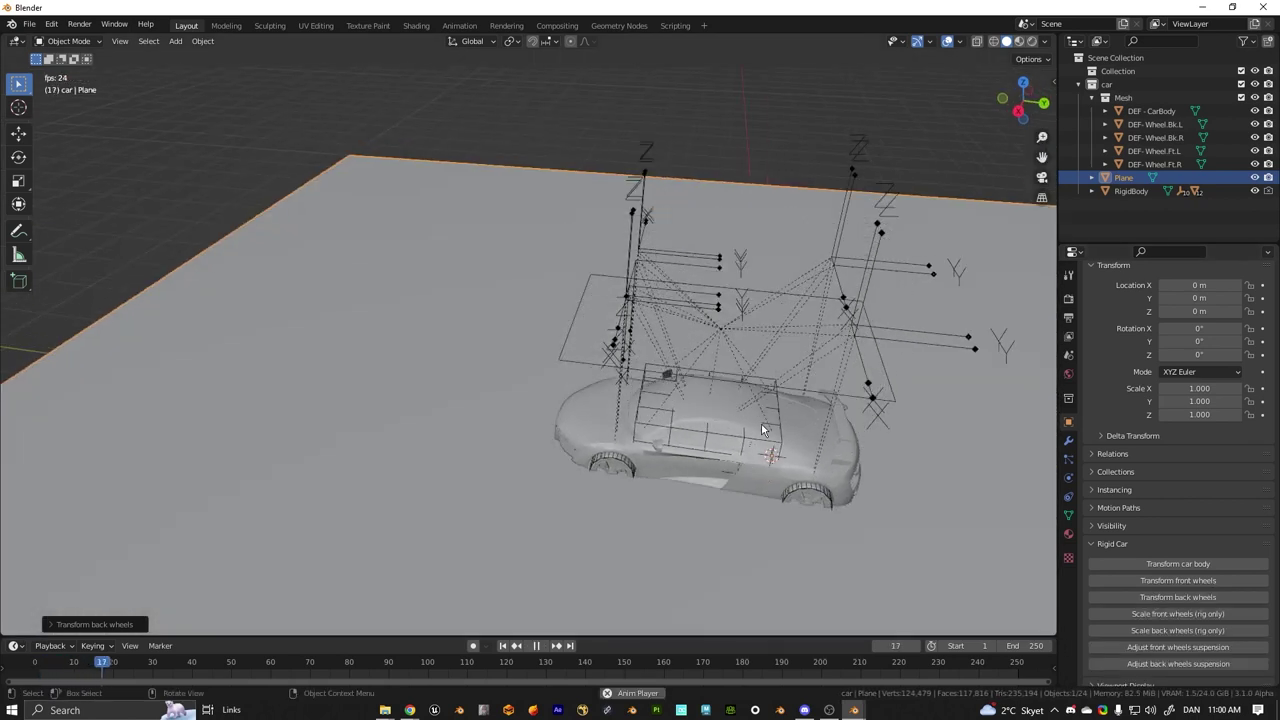
pyautogui.click(504, 646)
# Step: Give the plane a rigid body with type Passive, collision shape Mesh and source Final
pyautogui.moveTo(731, 461); pyautogui.dragTo(612, 368, button='middle')
pyautogui.click(1068, 477)
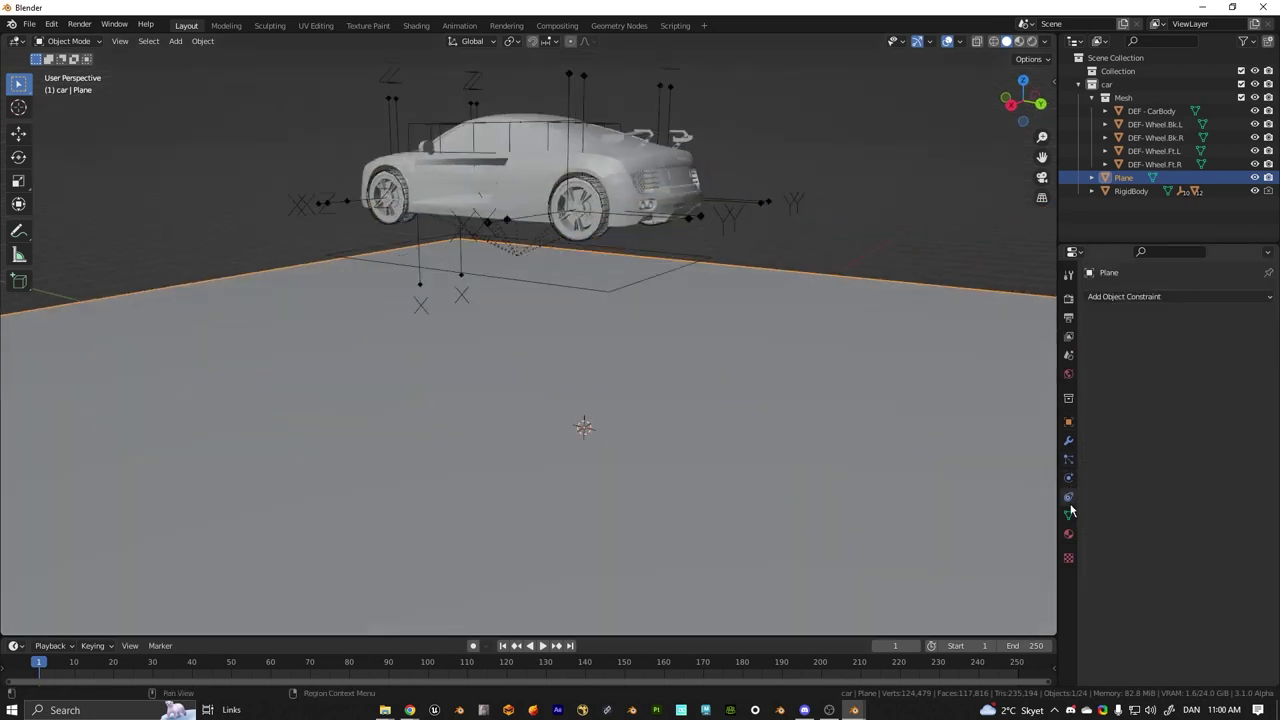
pyautogui.click(1240, 325)
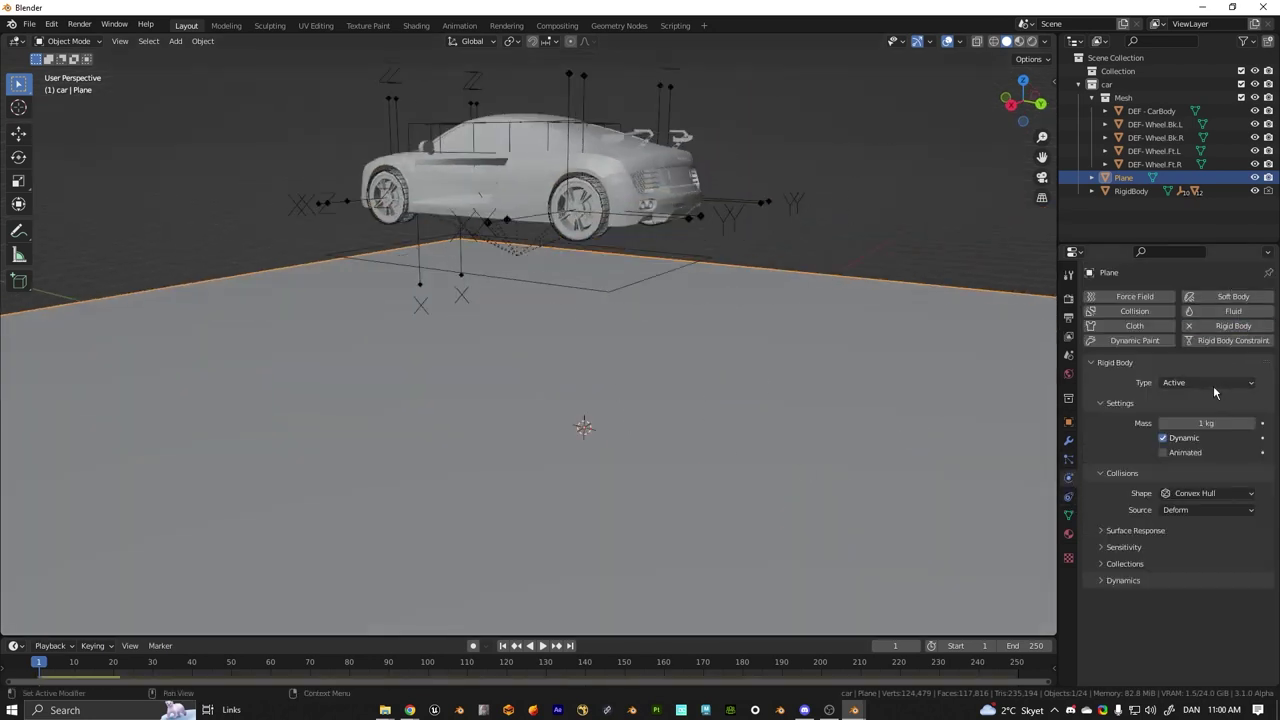
pyautogui.click(1213, 385)
pyautogui.click(1196, 411)
pyautogui.click(1192, 464)
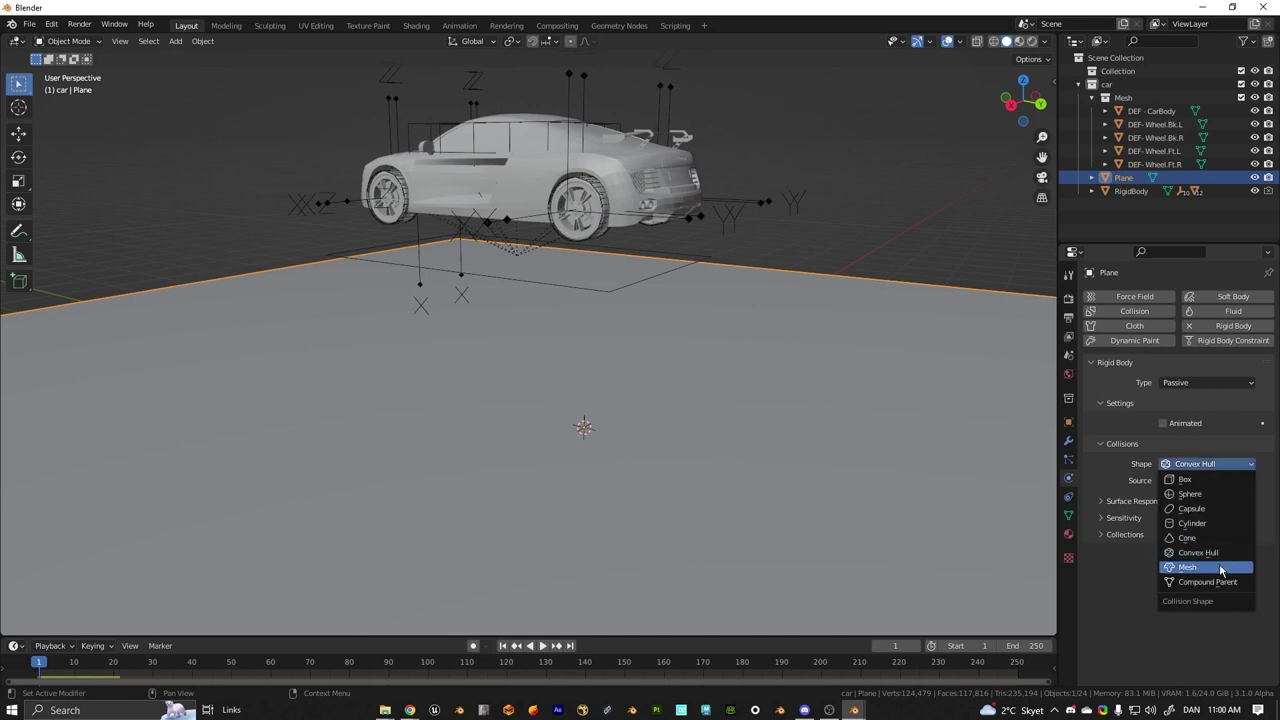
pyautogui.click(1205, 568)
pyautogui.click(1190, 481)
pyautogui.click(1196, 532)
# Step: Play the simulation to test the car's collision with the passive ground plane
pyautogui.moveTo(535, 300); pyautogui.dragTo(633, 386, button='middle')
pyautogui.scroll(-5, 672, 374)
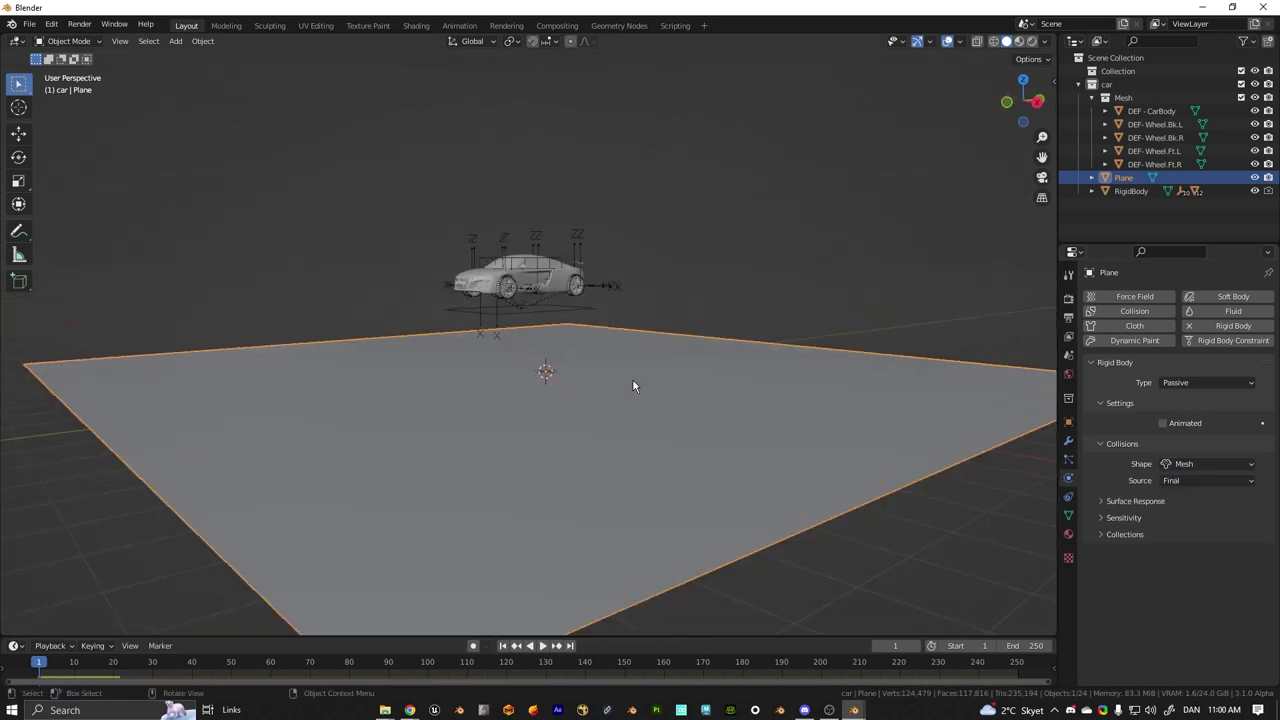
pyautogui.click(1200, 463)
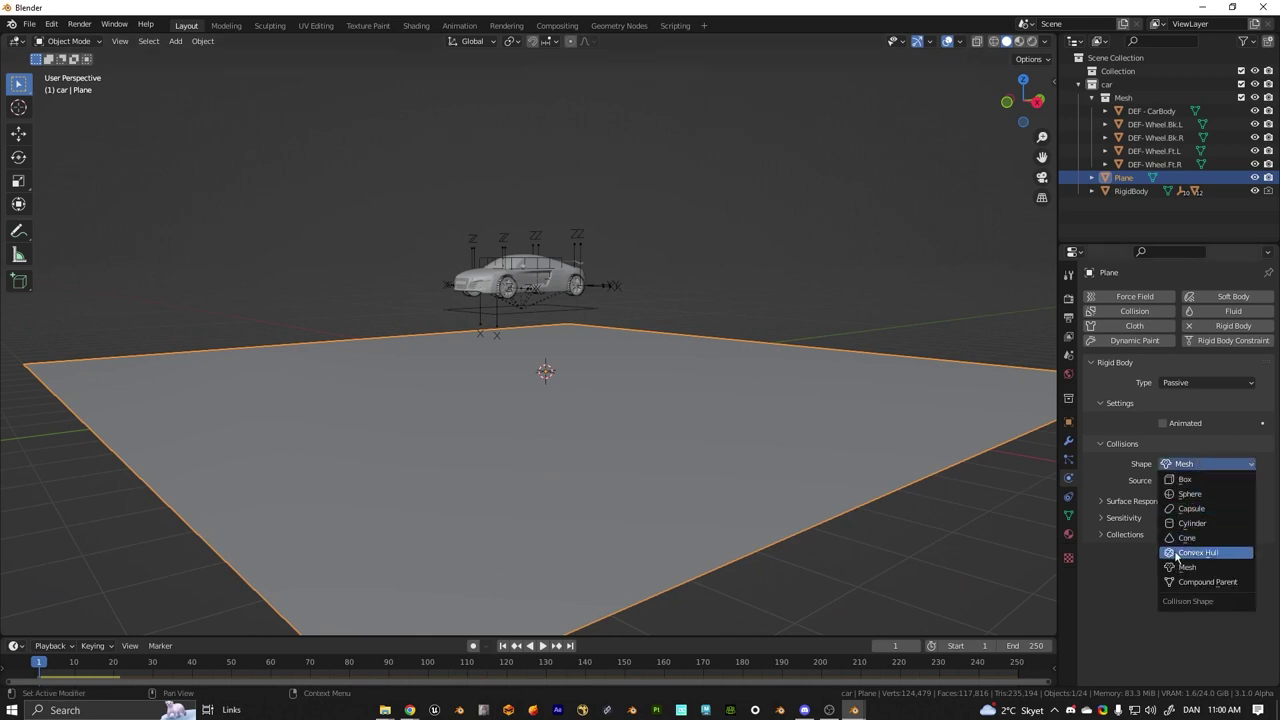
pyautogui.moveTo(741, 333); pyautogui.dragTo(560, 346, button='middle')
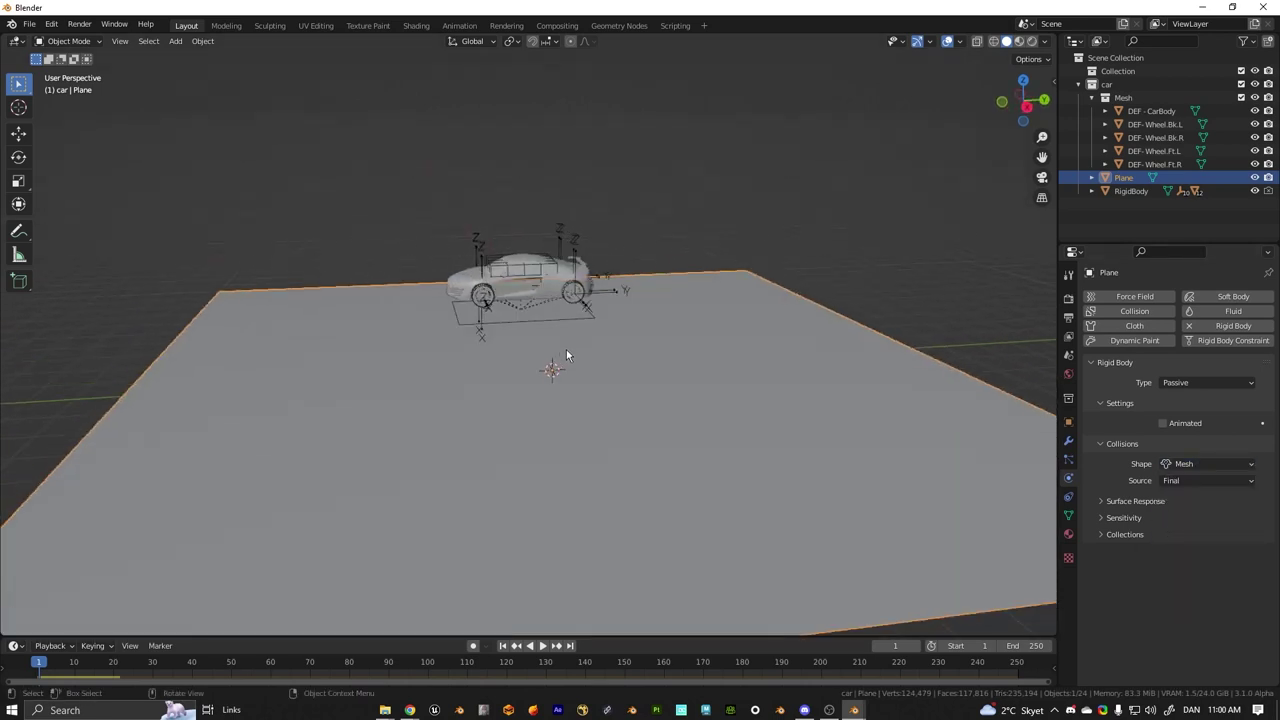
pyautogui.moveTo(617, 405); pyautogui.dragTo(477, 237, button='middle')
pyautogui.press('space')
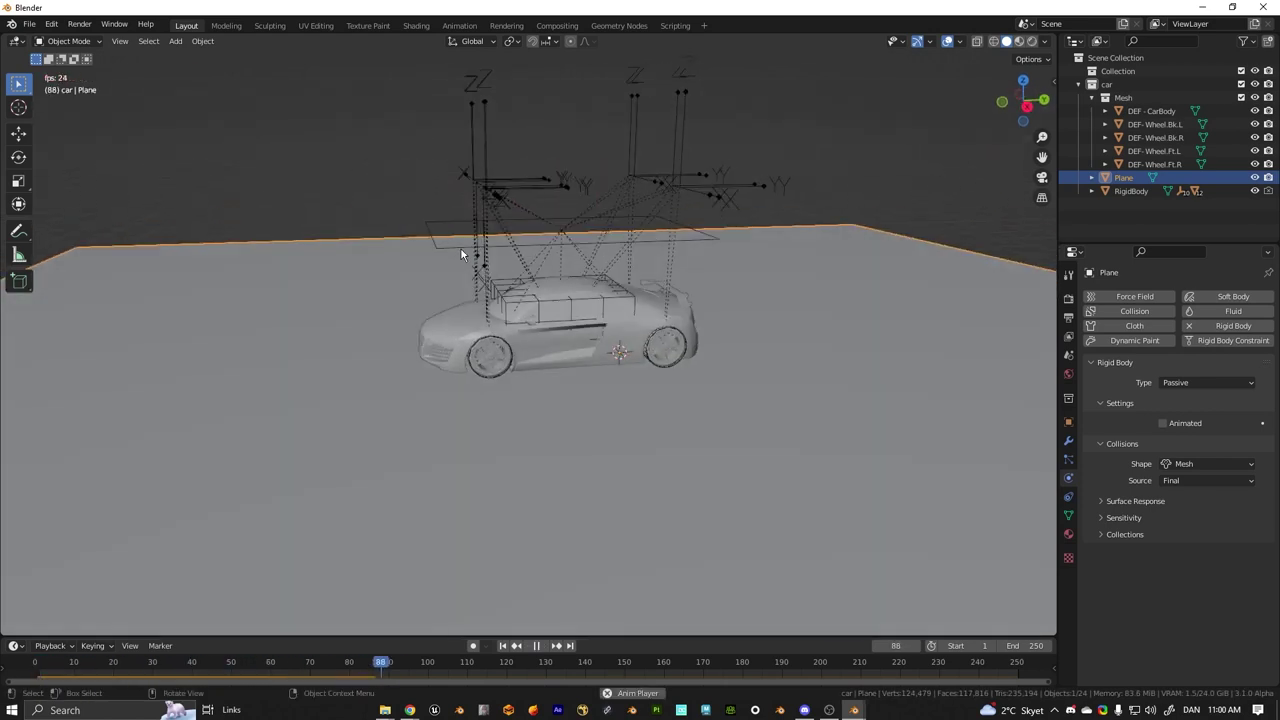
# Step: Set the RigidBody object's Drive custom property to about 0.99 while the simulation plays
pyautogui.click(461, 245)
pyautogui.press('n')
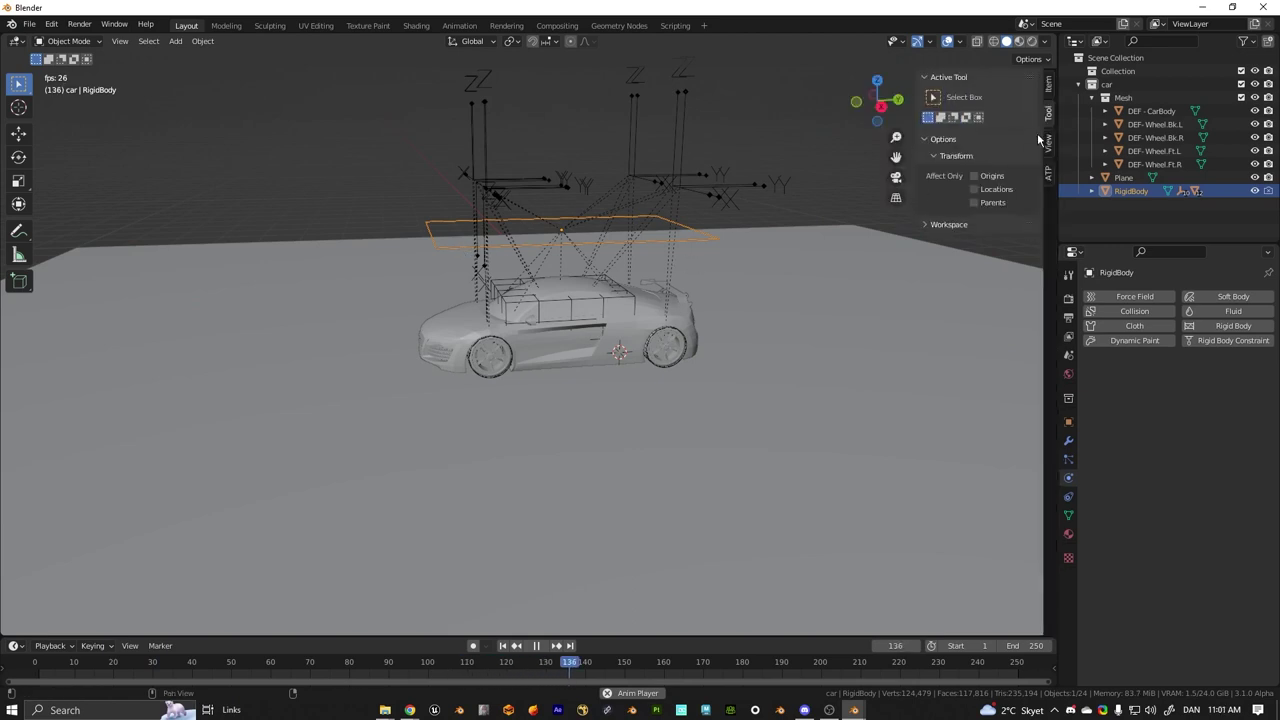
pyautogui.click(1048, 84)
pyautogui.click(950, 342)
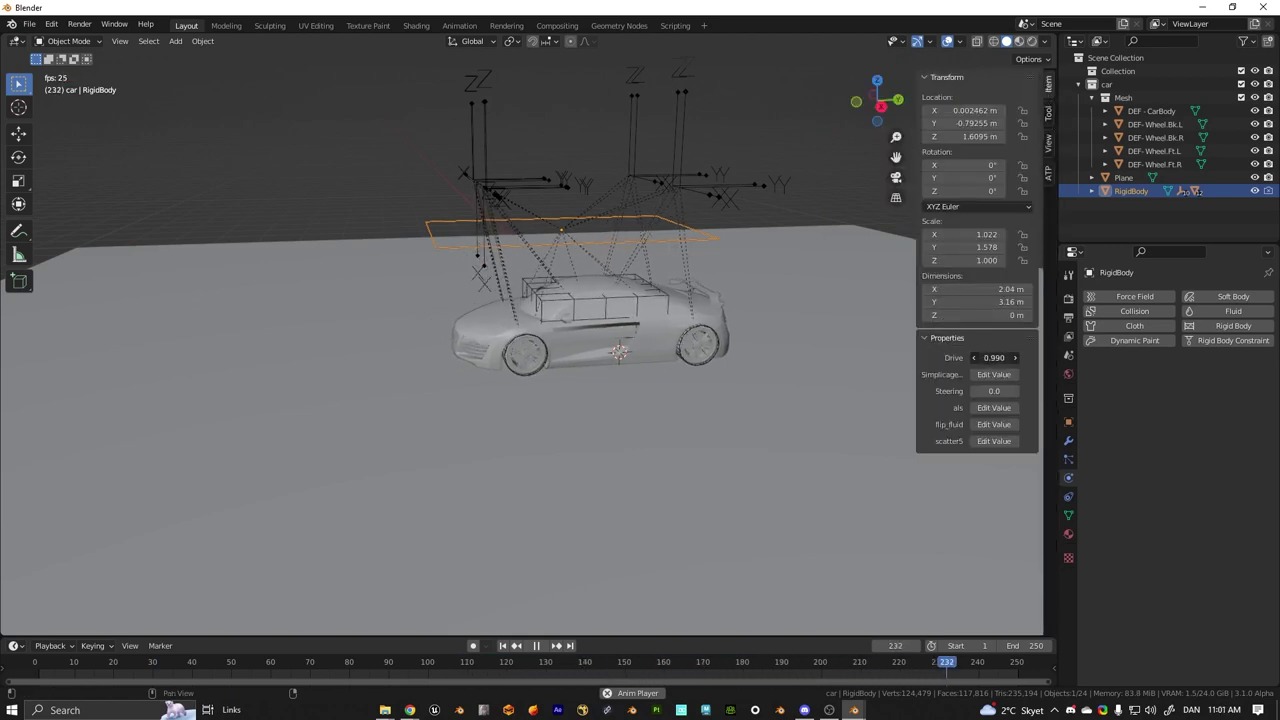
# Step: Examine the Rigid.CarBody collision cage against the car body in X-ray side view, including its vertices in Edit Mode
pyautogui.hotkey('alt', 'z')
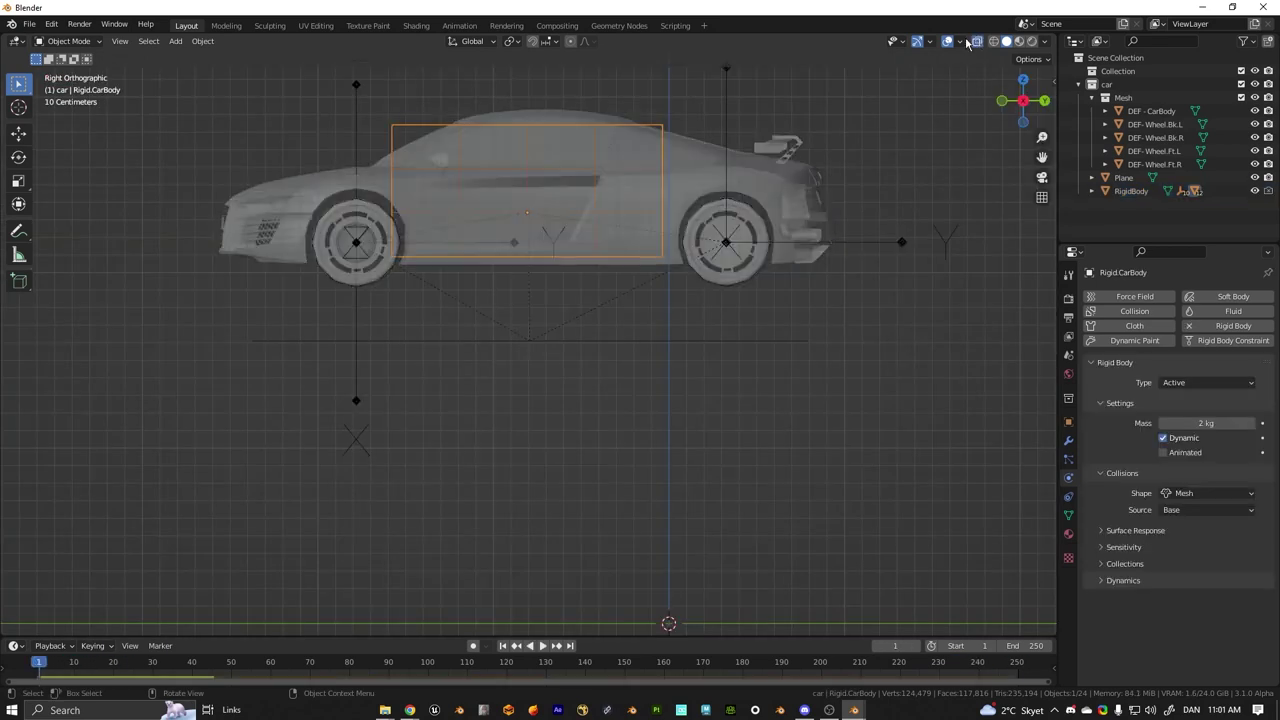
pyautogui.keyDown('shift'); pyautogui.moveTo(532, 138); pyautogui.dragTo(570, 259, button='middle'); pyautogui.keyUp('shift')
pyautogui.moveTo(298, 242); pyautogui.dragTo(451, 319)
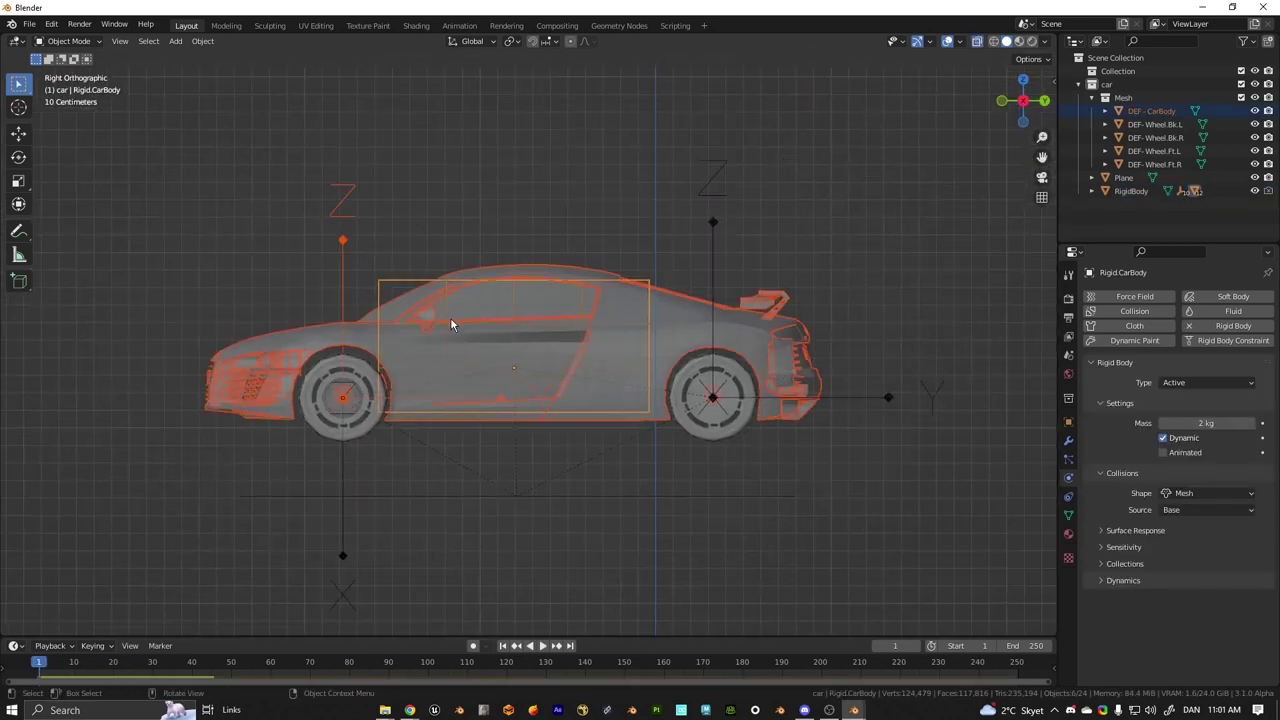
pyautogui.click(378, 278)
pyautogui.press('Tab')
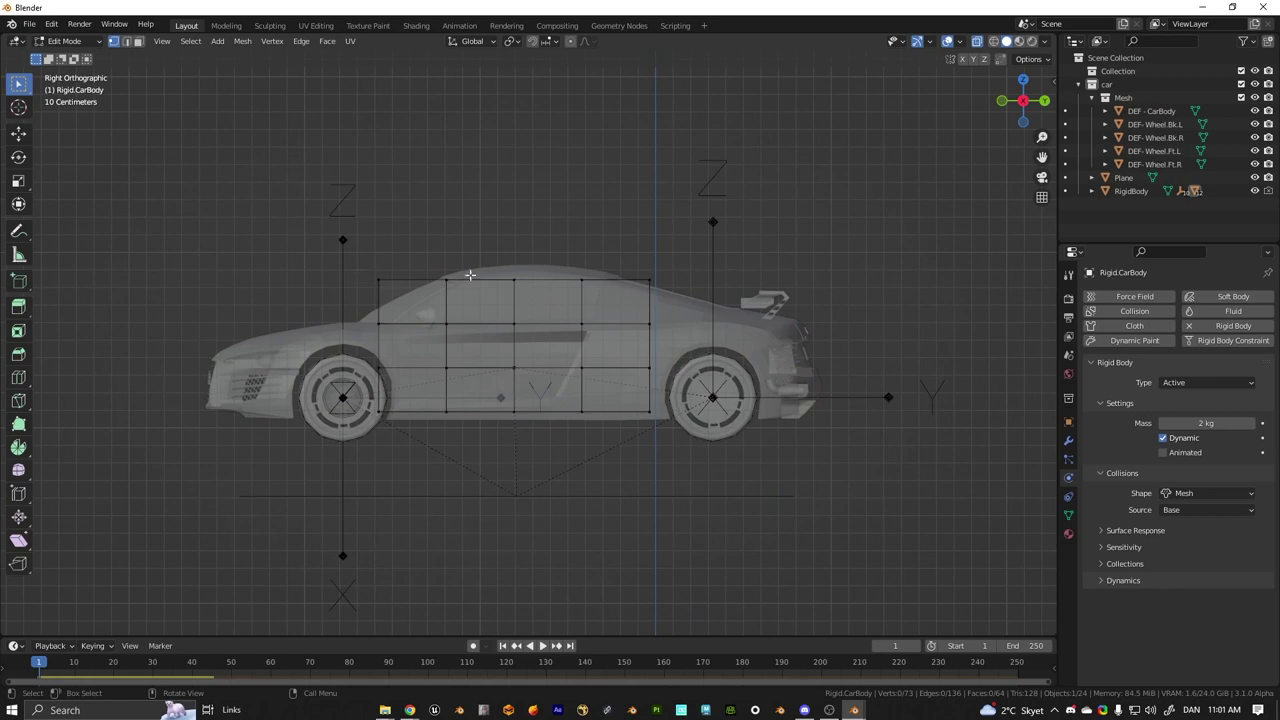
pyautogui.scroll(7, 432, 298)
pyautogui.scroll(-7, 431, 300)
pyautogui.press('Tab')
pyautogui.moveTo(471, 240); pyautogui.dragTo(462, 280, button='middle')
pyautogui.scroll(-6, 408, 264)
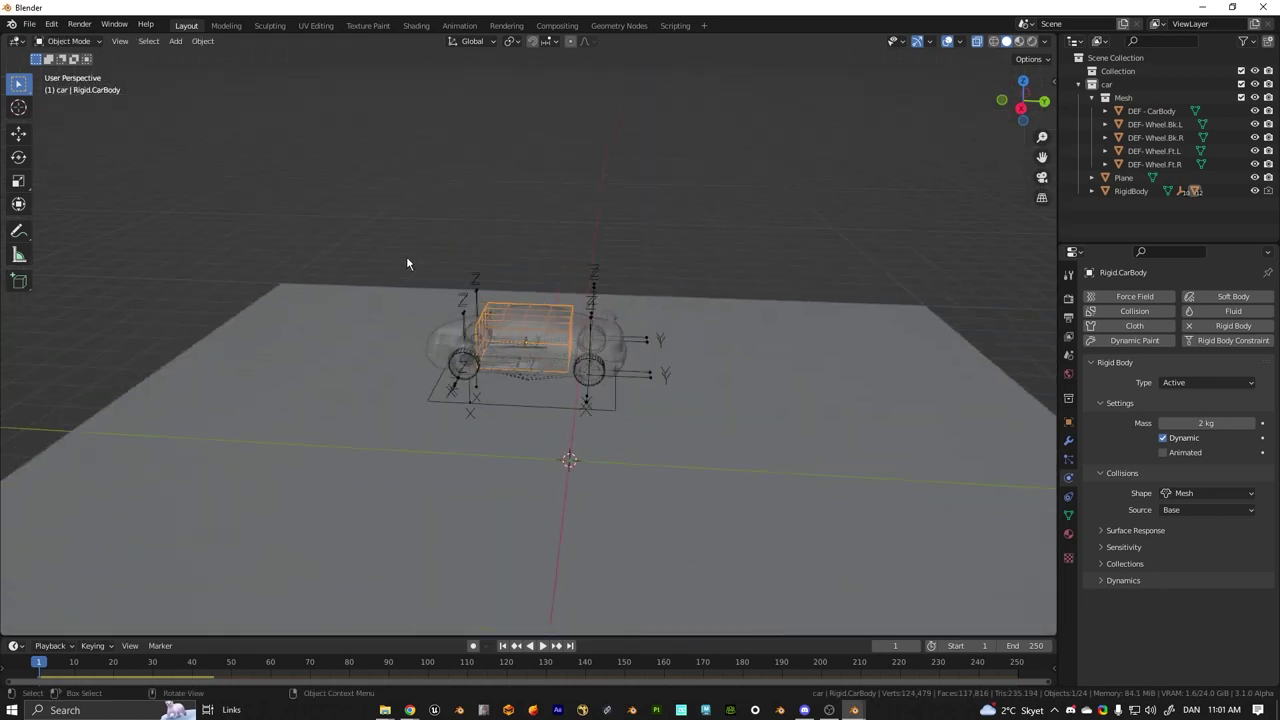
# Step: Reshape the Rigid.CarBody collision cage in X-ray side view, moving its upper front vertices forward and down to the car's nose
pyautogui.click(497, 310)
pyautogui.click(497, 310)
pyautogui.moveTo(536, 310); pyautogui.dragTo(545, 296, button='middle')
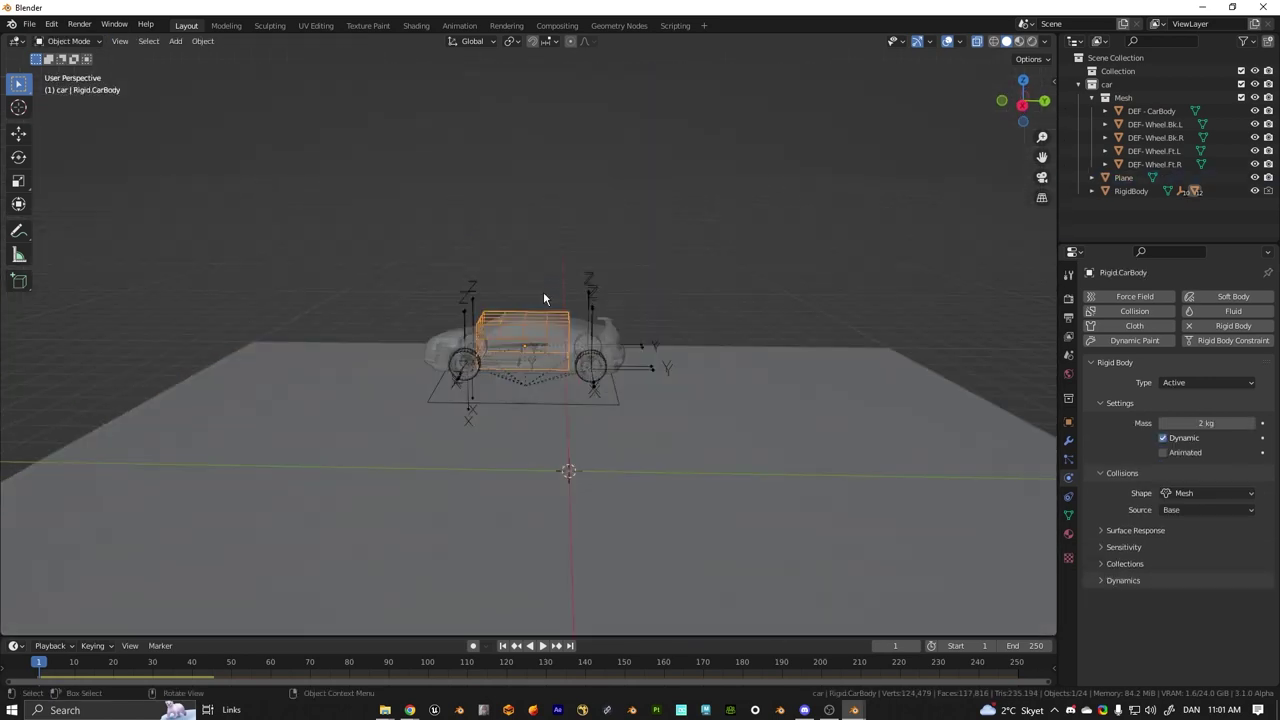
pyautogui.press('Tab')
pyautogui.click(1022, 104)
pyautogui.scroll(4, 889, 157)
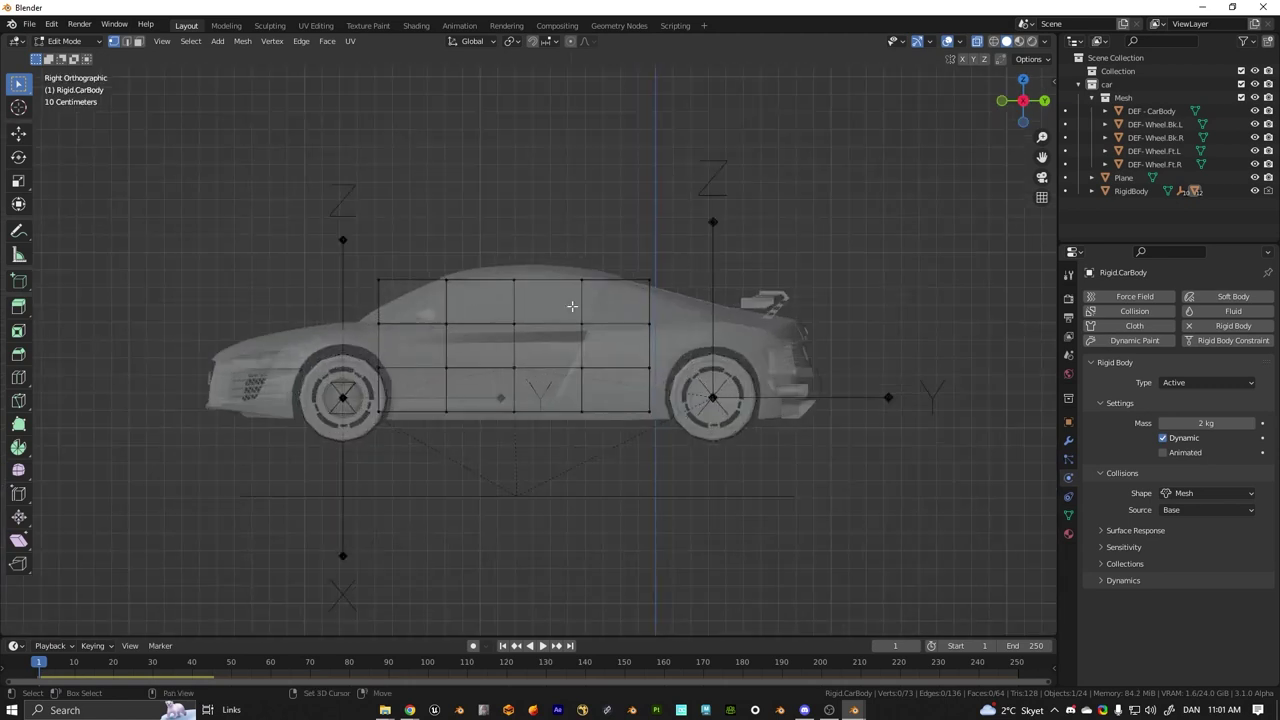
pyautogui.click(978, 42)
pyautogui.click(978, 42)
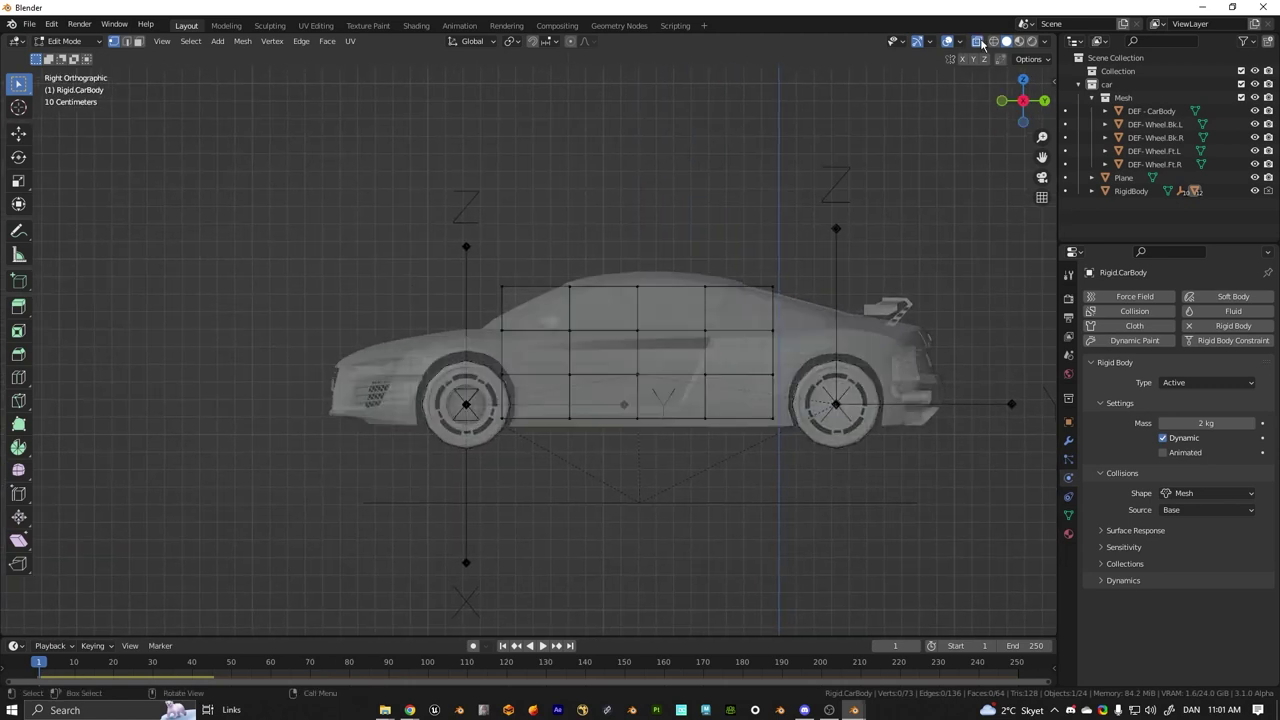
pyautogui.click(978, 42)
pyautogui.click(978, 42)
pyautogui.moveTo(492, 276); pyautogui.dragTo(523, 330)
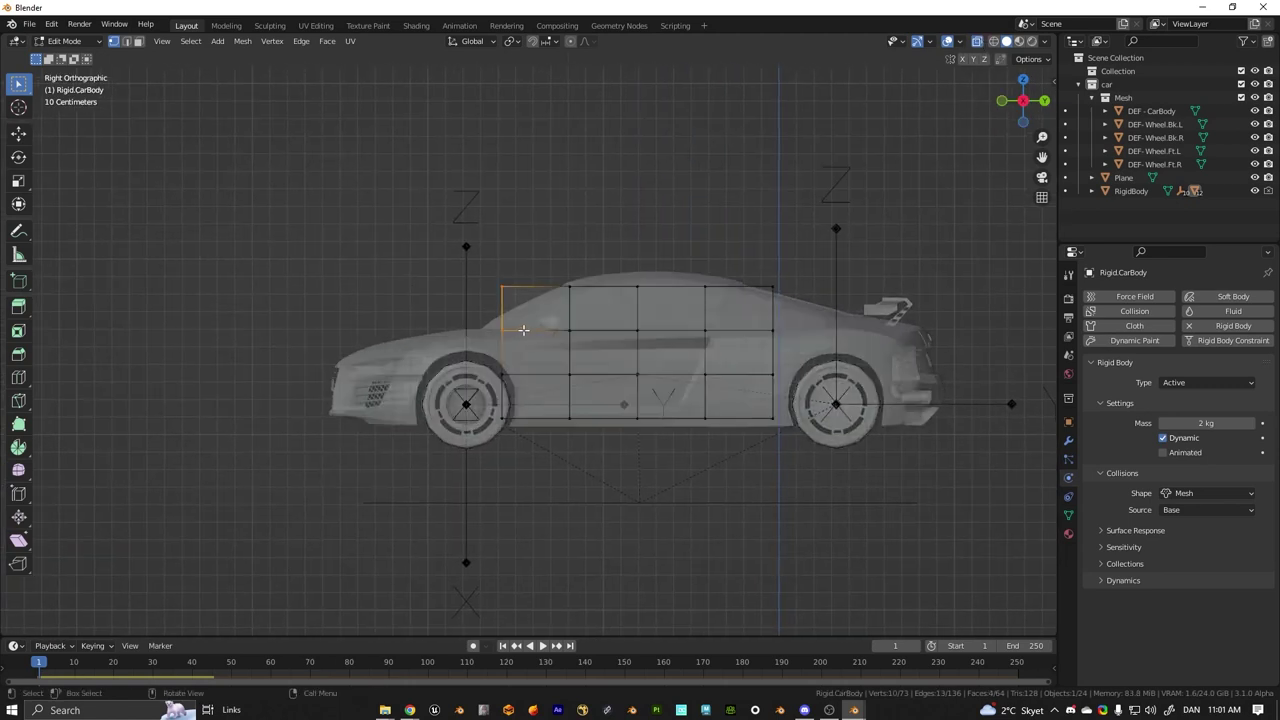
pyautogui.moveTo(422, 226); pyautogui.dragTo(515, 332)
pyautogui.press('g')
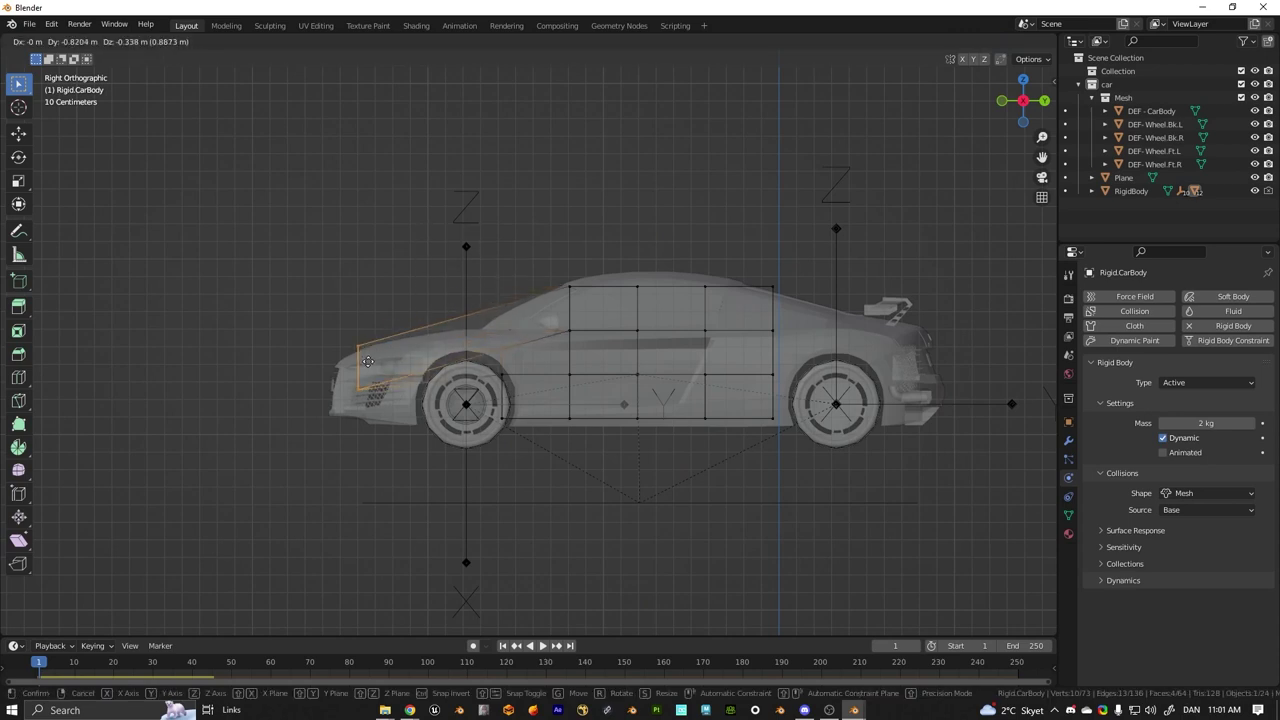
pyautogui.click(352, 371)
# Step: Move the cage's upper rear vertices back to the spoiler and its lower rear vertices back to the rear bumper
pyautogui.moveTo(761, 275); pyautogui.dragTo(810, 428)
pyautogui.press('g')
pyautogui.click(948, 350)
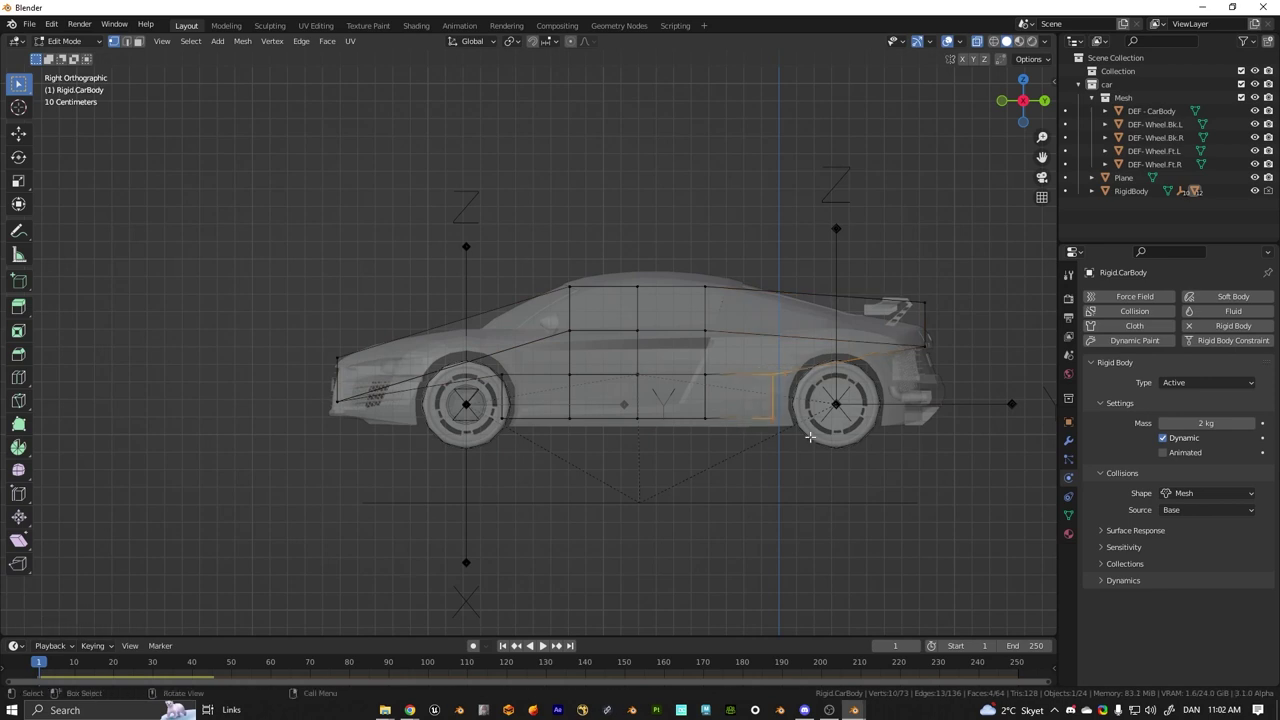
pyautogui.press('g')
pyautogui.click(966, 430)
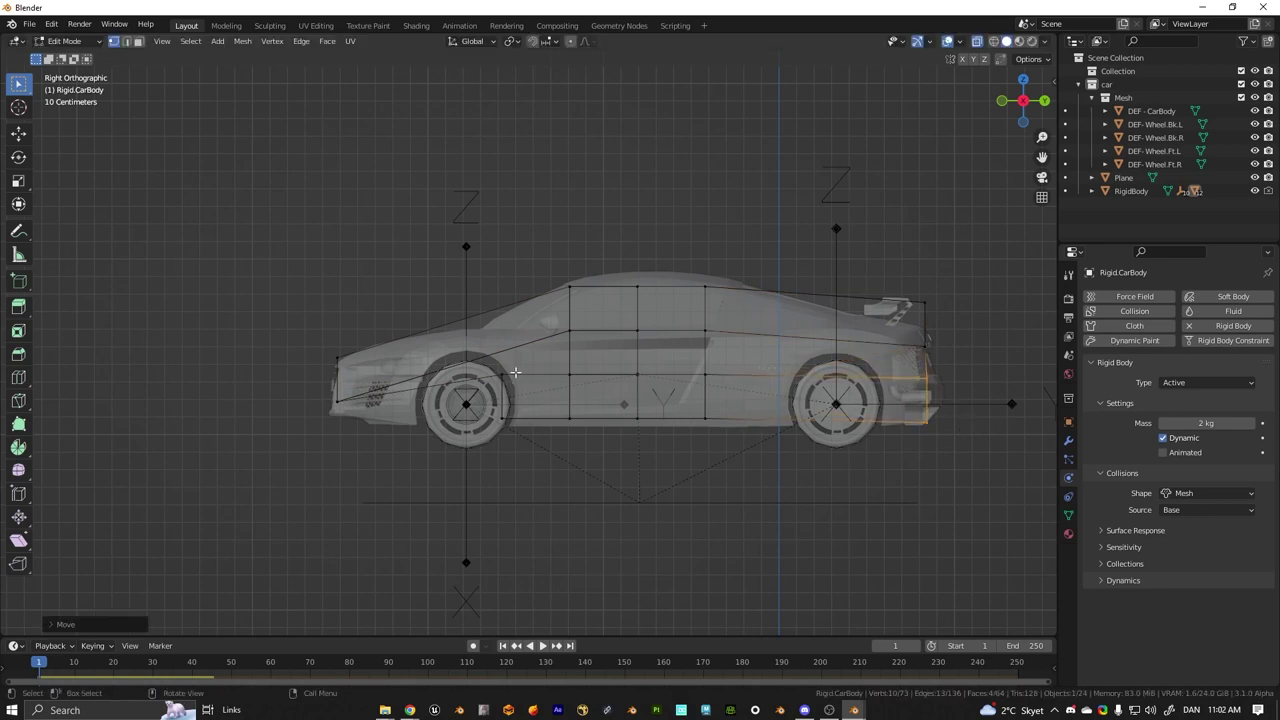
# Step: Move the cage's lower front vertices forward to the front bumper and return to Object Mode
pyautogui.moveTo(489, 362); pyautogui.dragTo(523, 425)
pyautogui.press('g')
pyautogui.rightClick(352, 436)
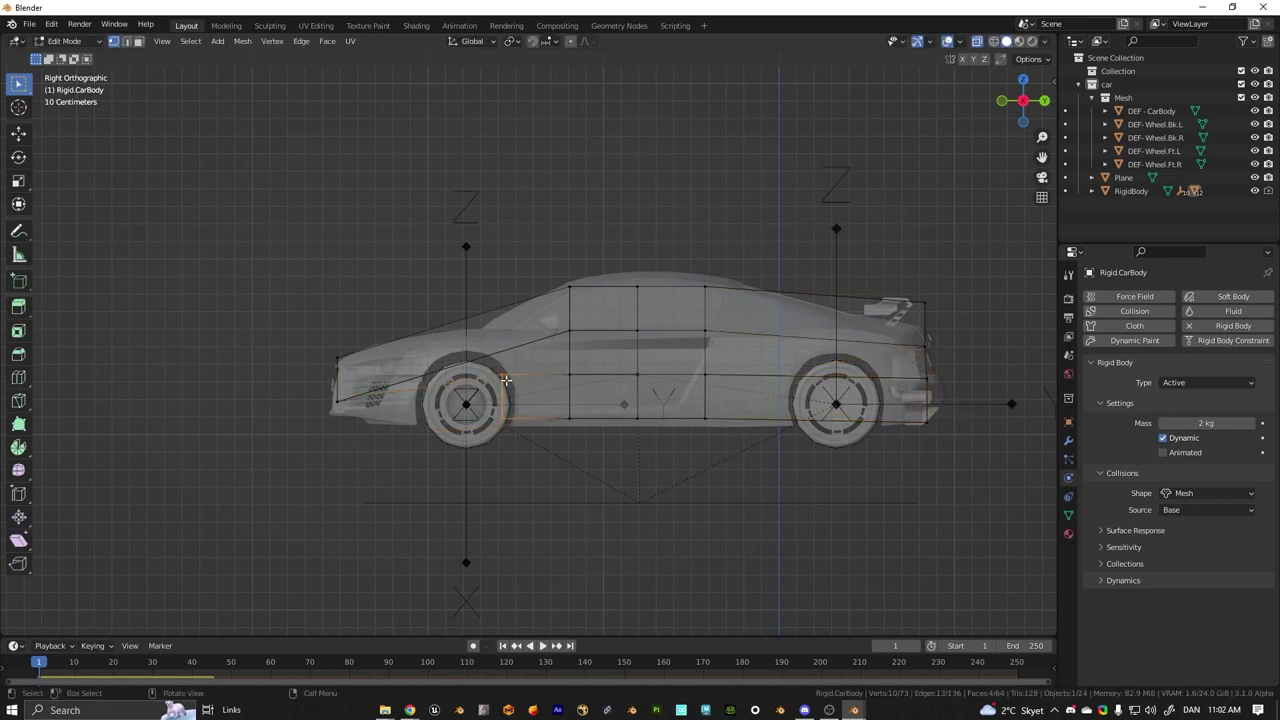
pyautogui.press('g')
pyautogui.click(356, 439)
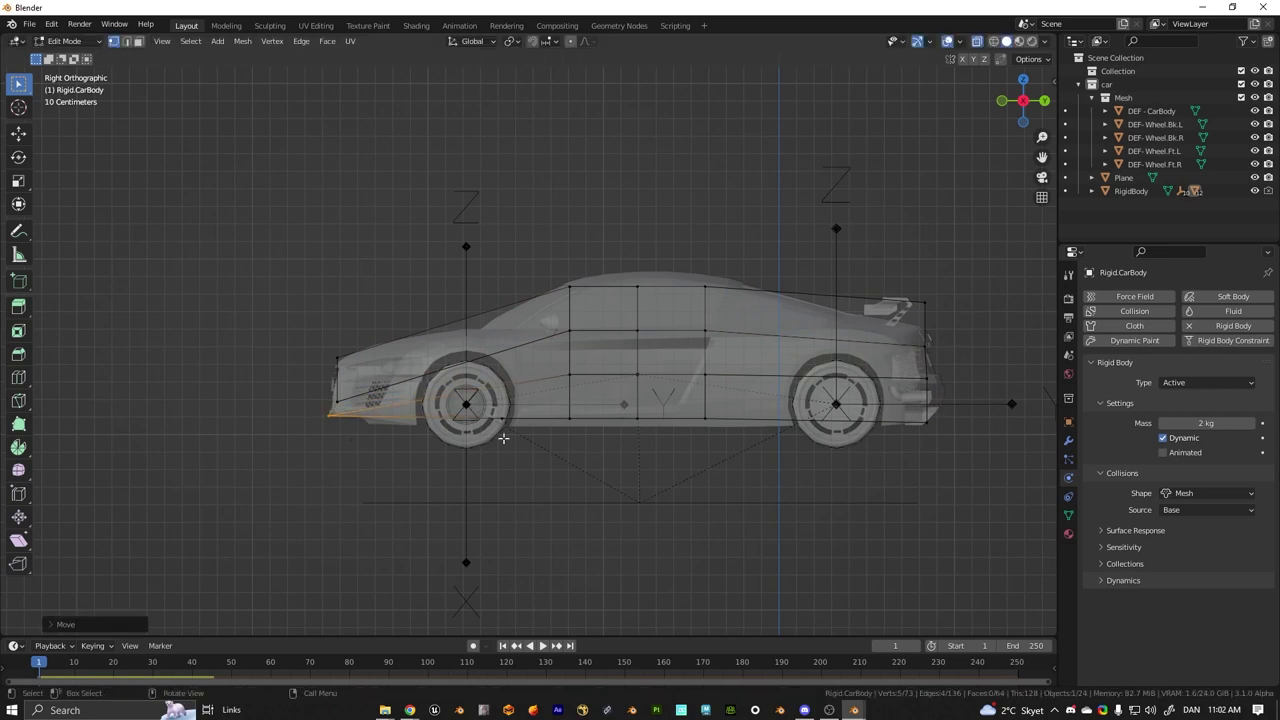
pyautogui.moveTo(503, 434); pyautogui.dragTo(789, 509, button='middle')
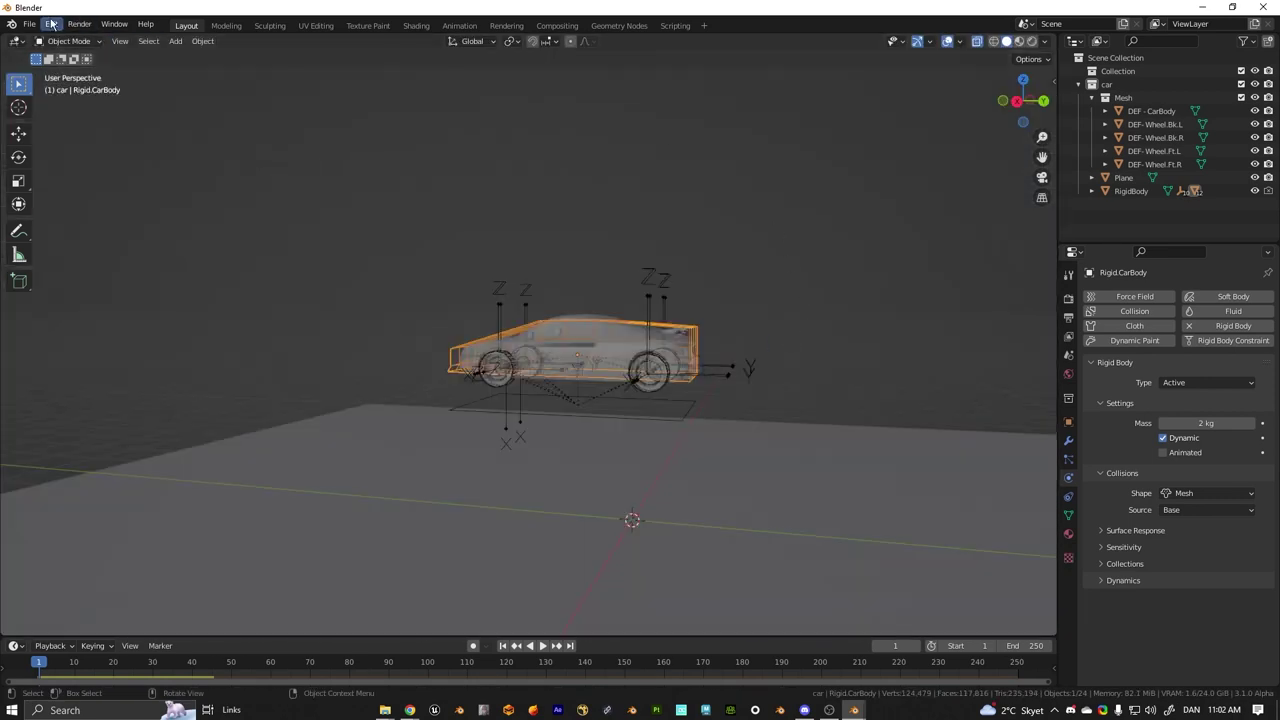
pyautogui.click(51, 24)
pyautogui.click(51, 25)
pyautogui.click(51, 25)
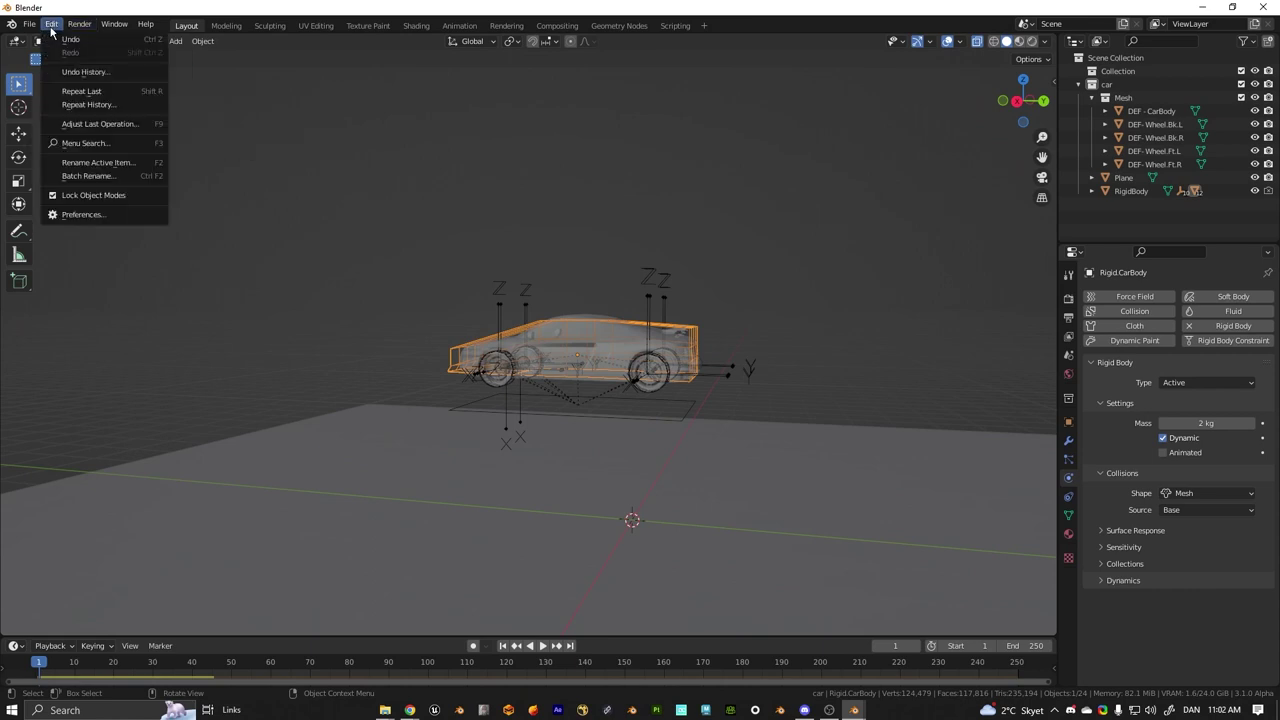
pyautogui.click(84, 214)
pyautogui.click(340, 50)
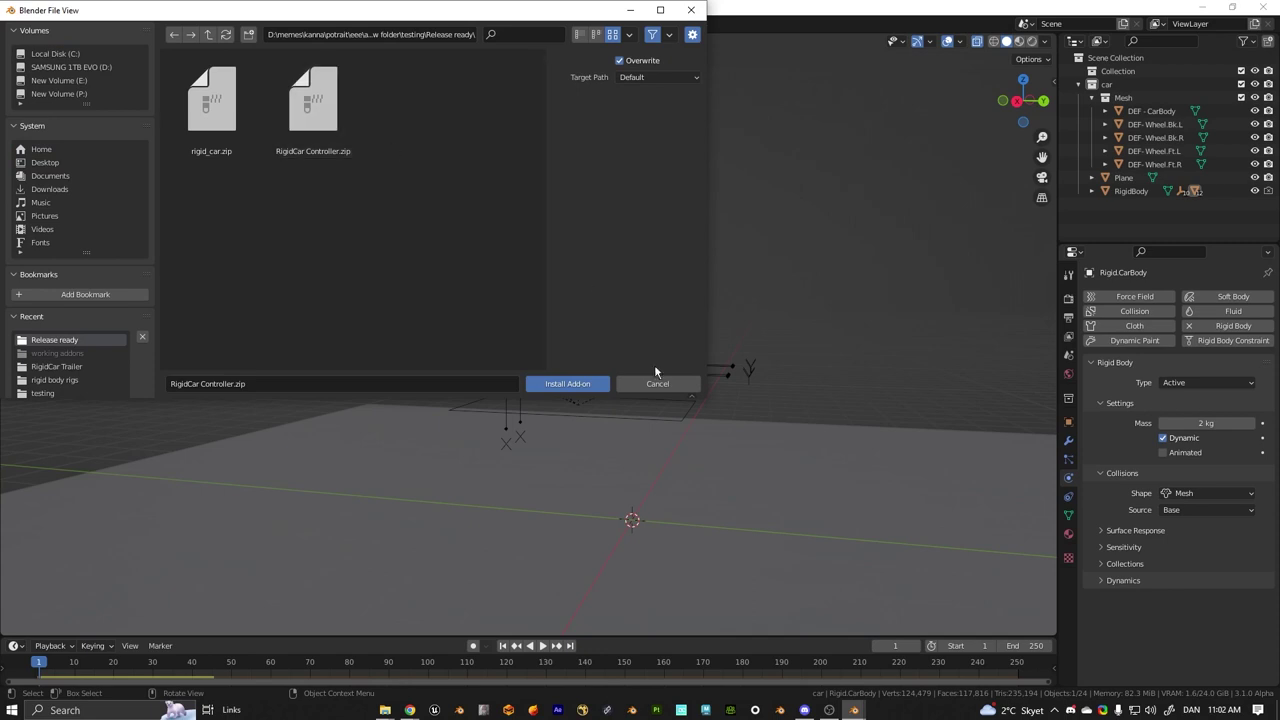
pyautogui.click(680, 391)
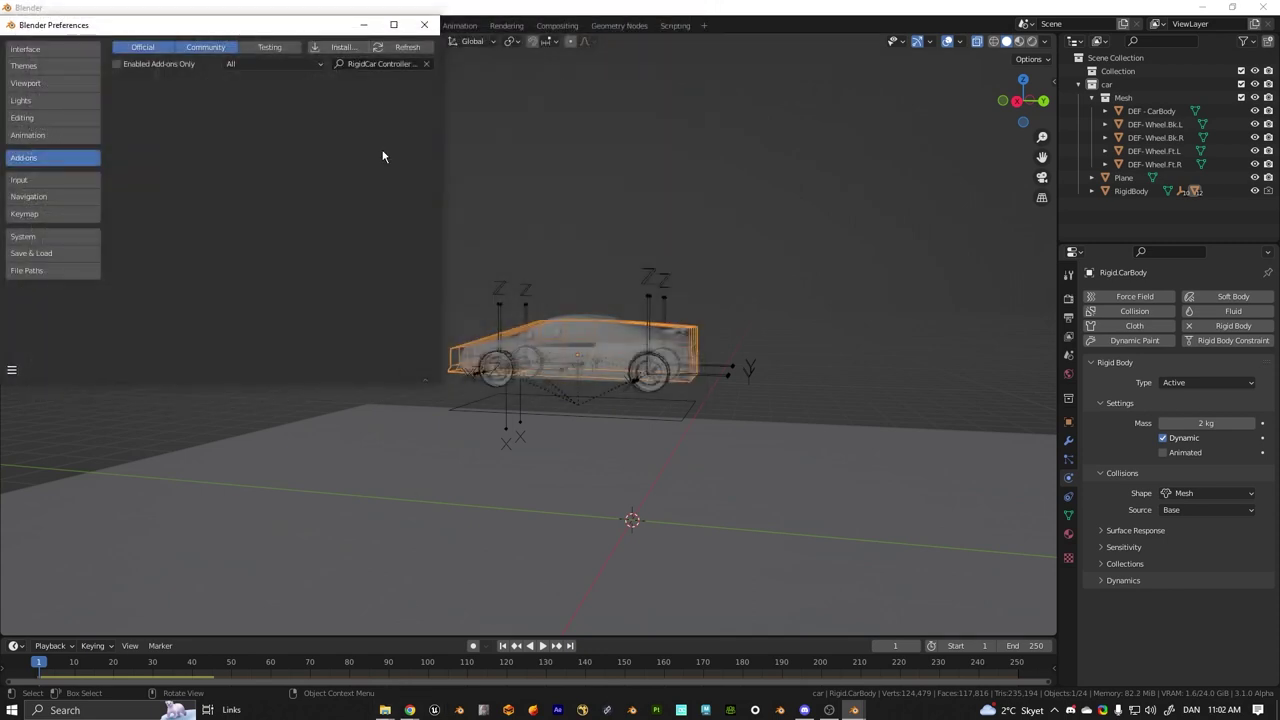
pyautogui.click(424, 25)
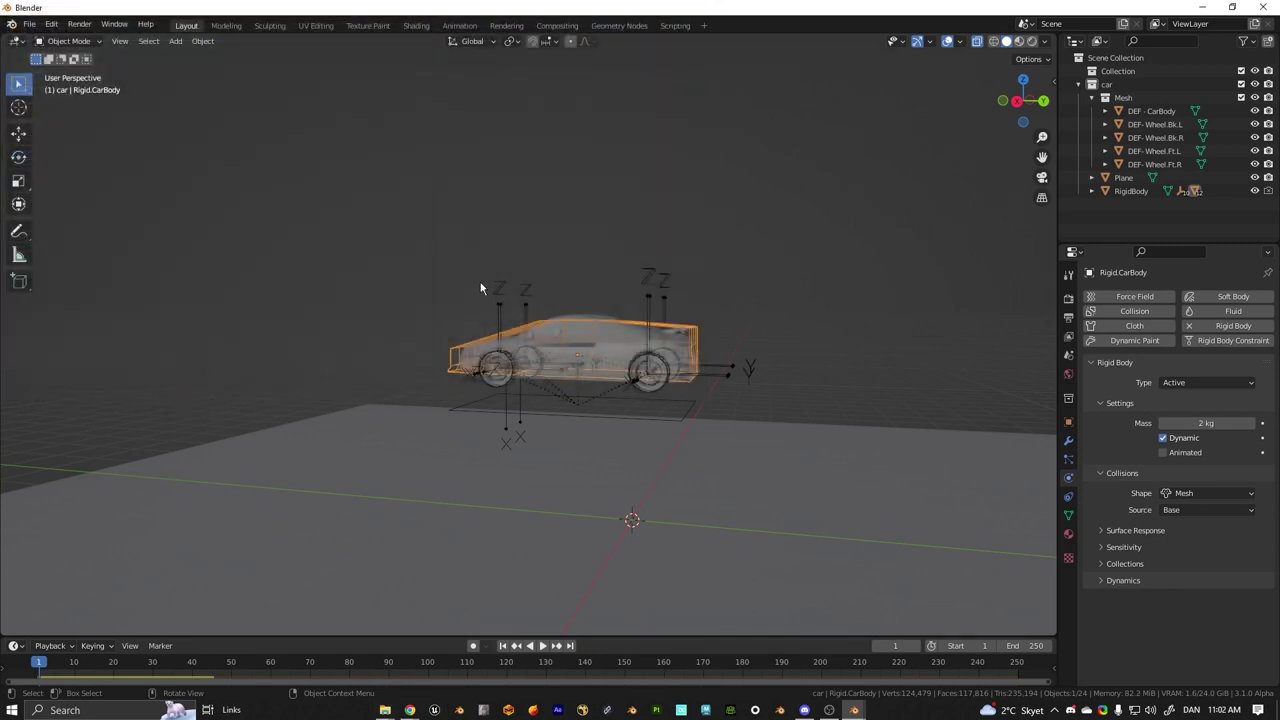
# Step: Start an add-on installation from the Blender Preferences and choose RigidCar Controller.zip as its file
pyautogui.click(51, 24)
pyautogui.click(112, 215)
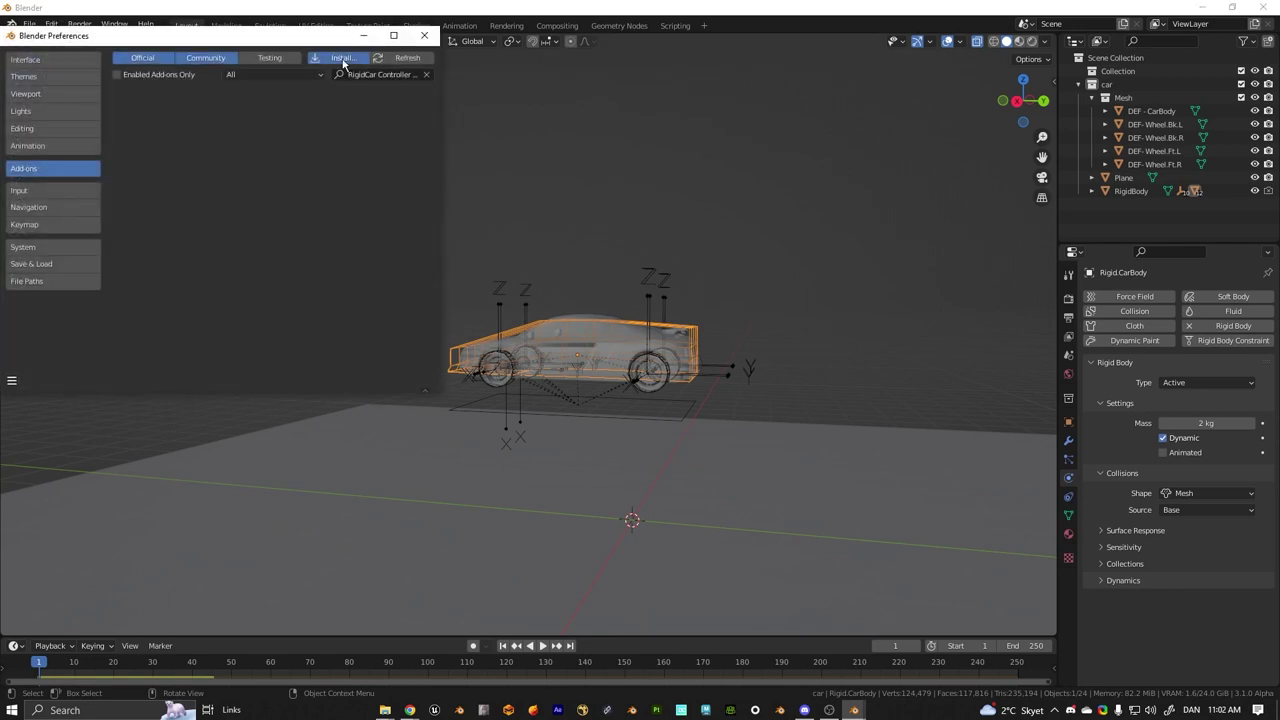
pyautogui.click(341, 58)
pyautogui.click(311, 136)
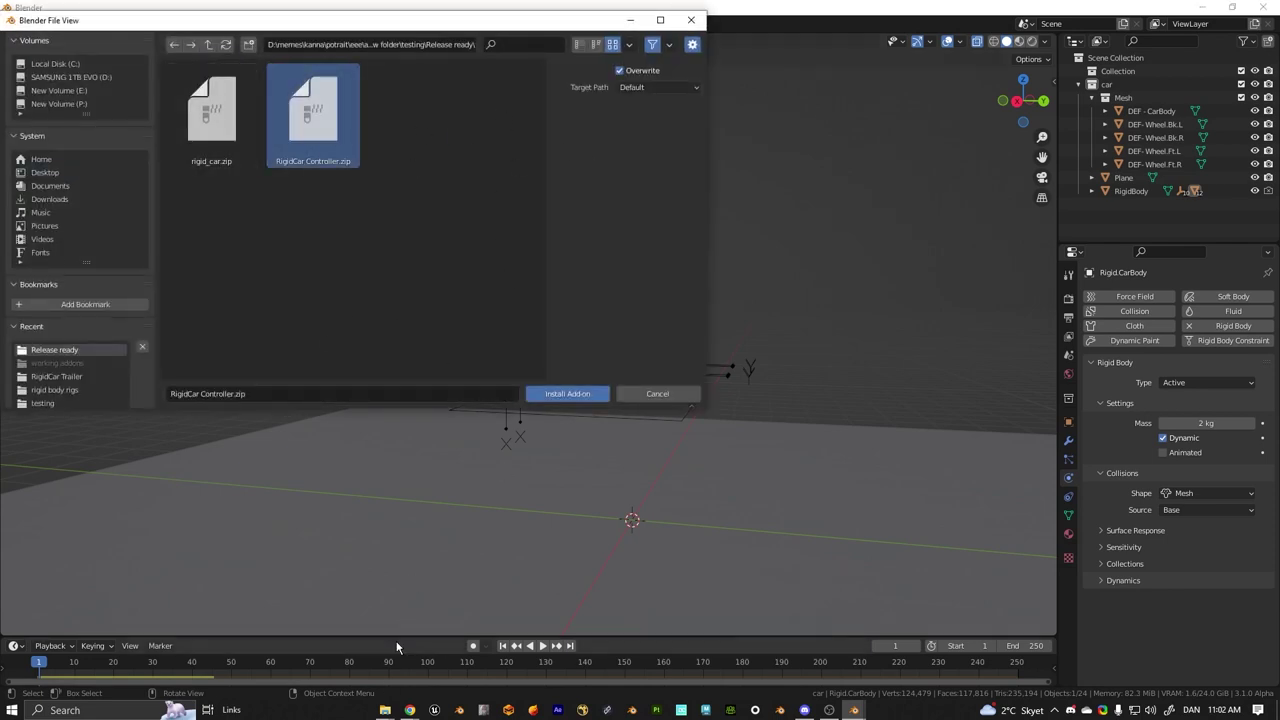
# Step: Switch to File Explorer to locate the Run as administrator option for blender.exe, and return to Blender
pyautogui.moveTo(388, 714)
pyautogui.click(692, 660)
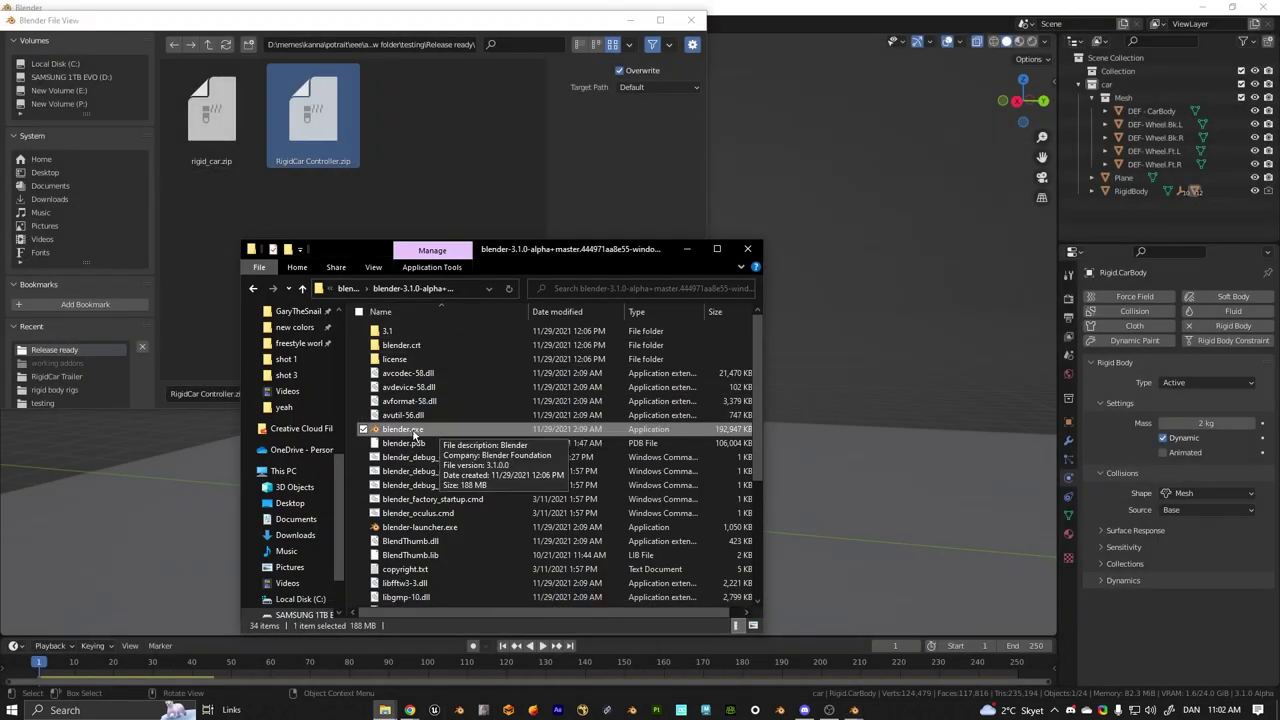
pyautogui.rightClick(415, 429)
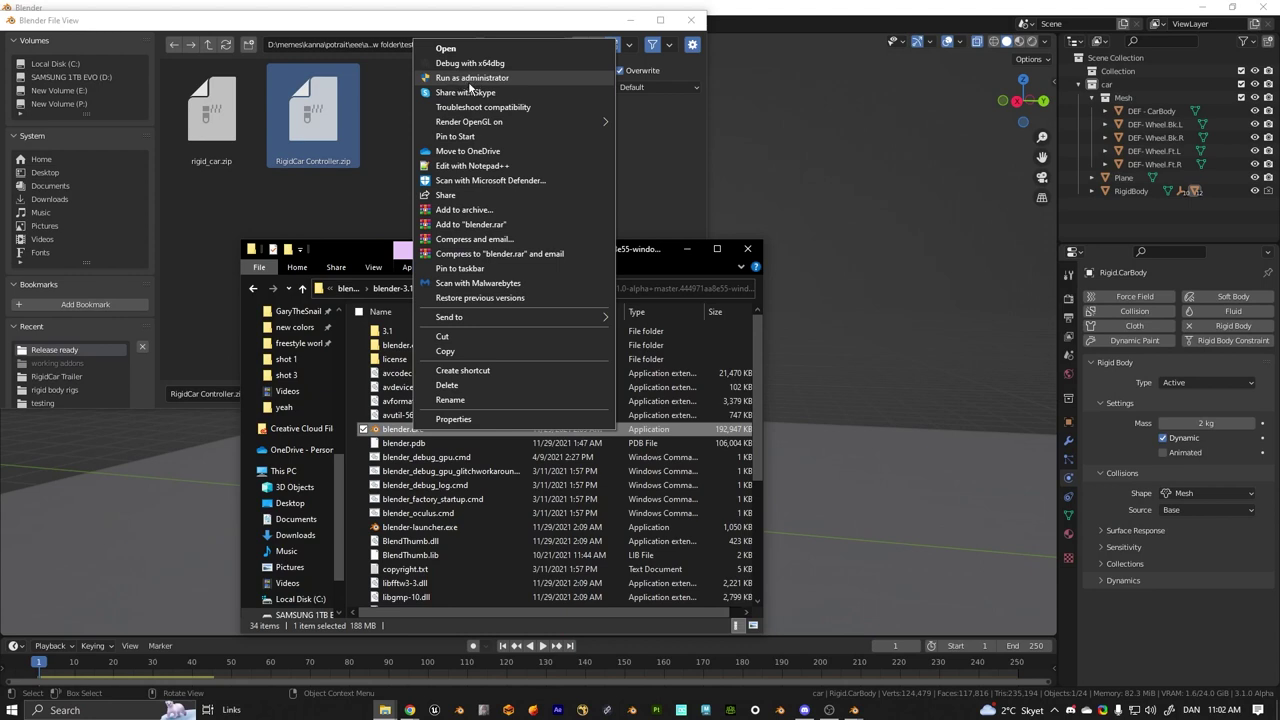
pyautogui.click(686, 250)
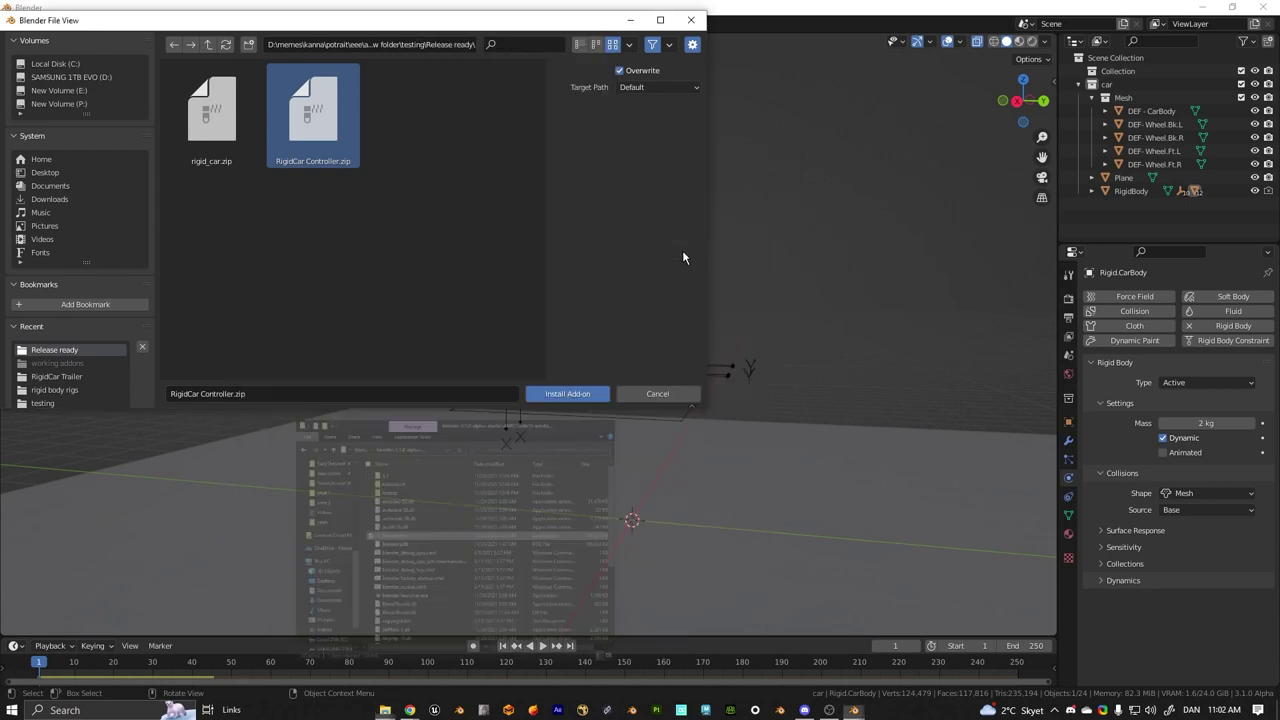
# Step: Install RigidCar Controller.zip, enable the RigidCar Controller Input add-on and save the preferences
pyautogui.click(579, 397)
pyautogui.click(135, 95)
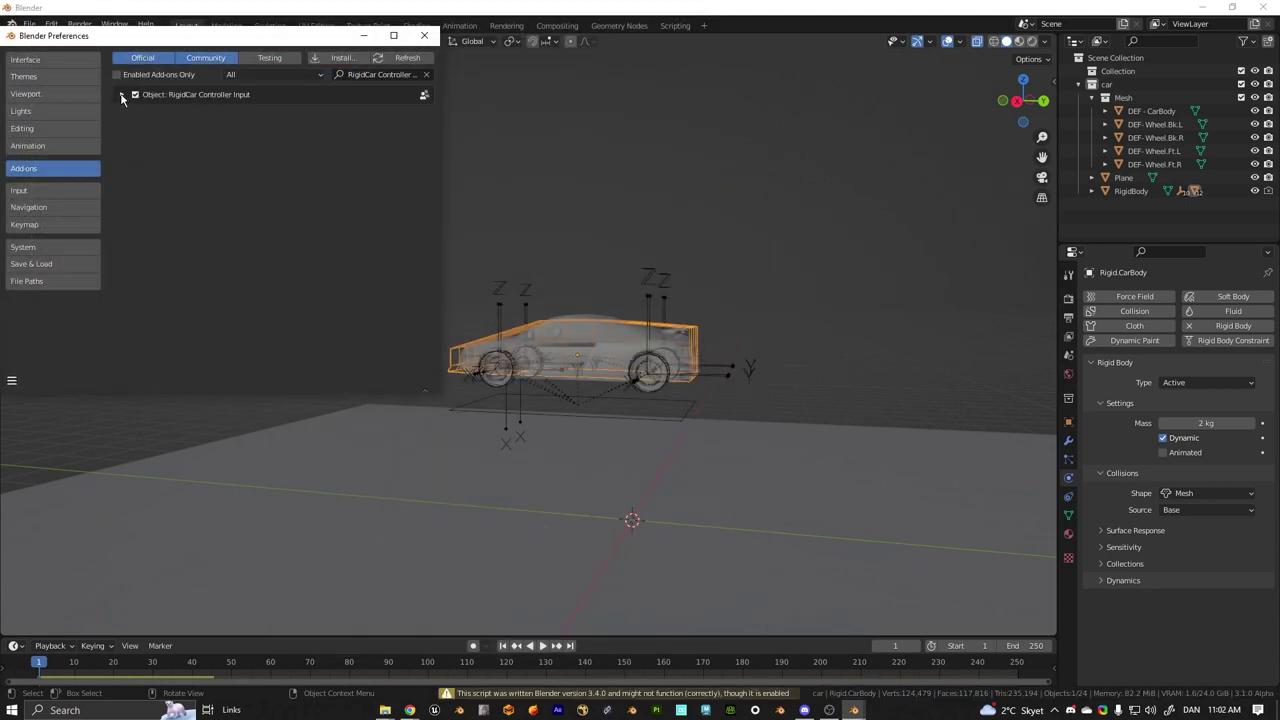
pyautogui.click(121, 95)
pyautogui.click(121, 95)
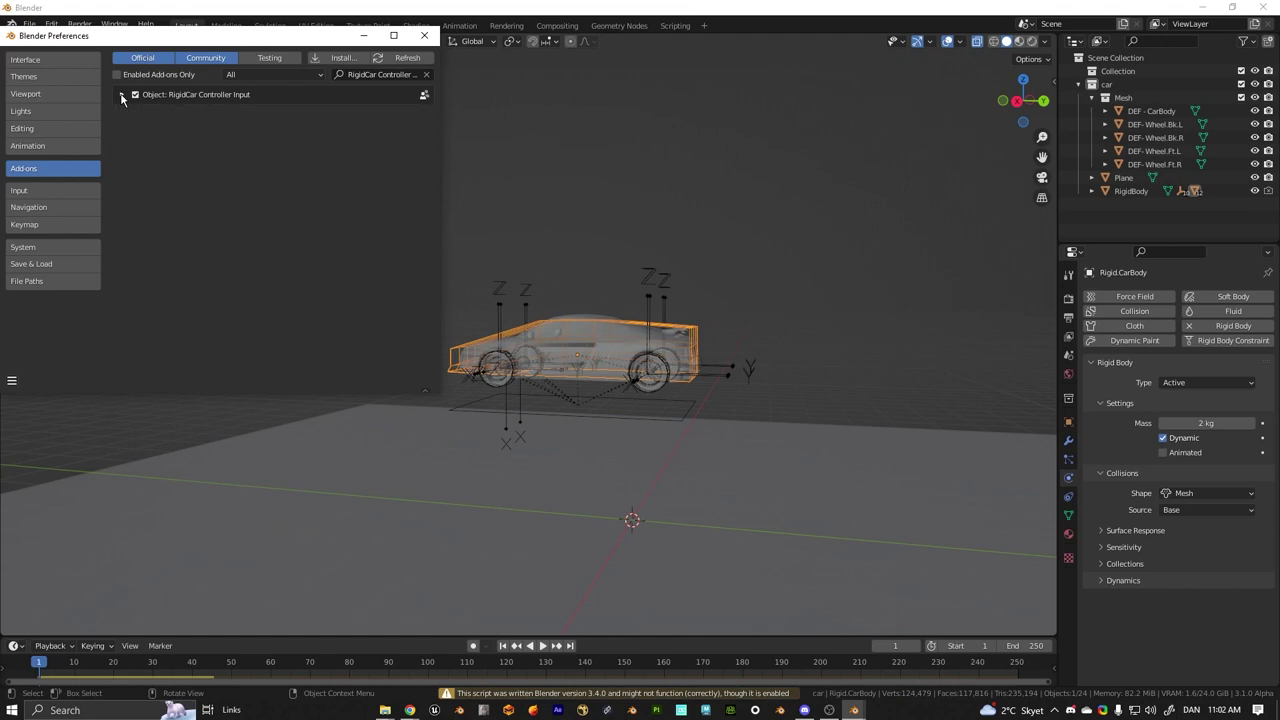
pyautogui.click(12, 380)
pyautogui.click(50, 346)
pyautogui.click(420, 40)
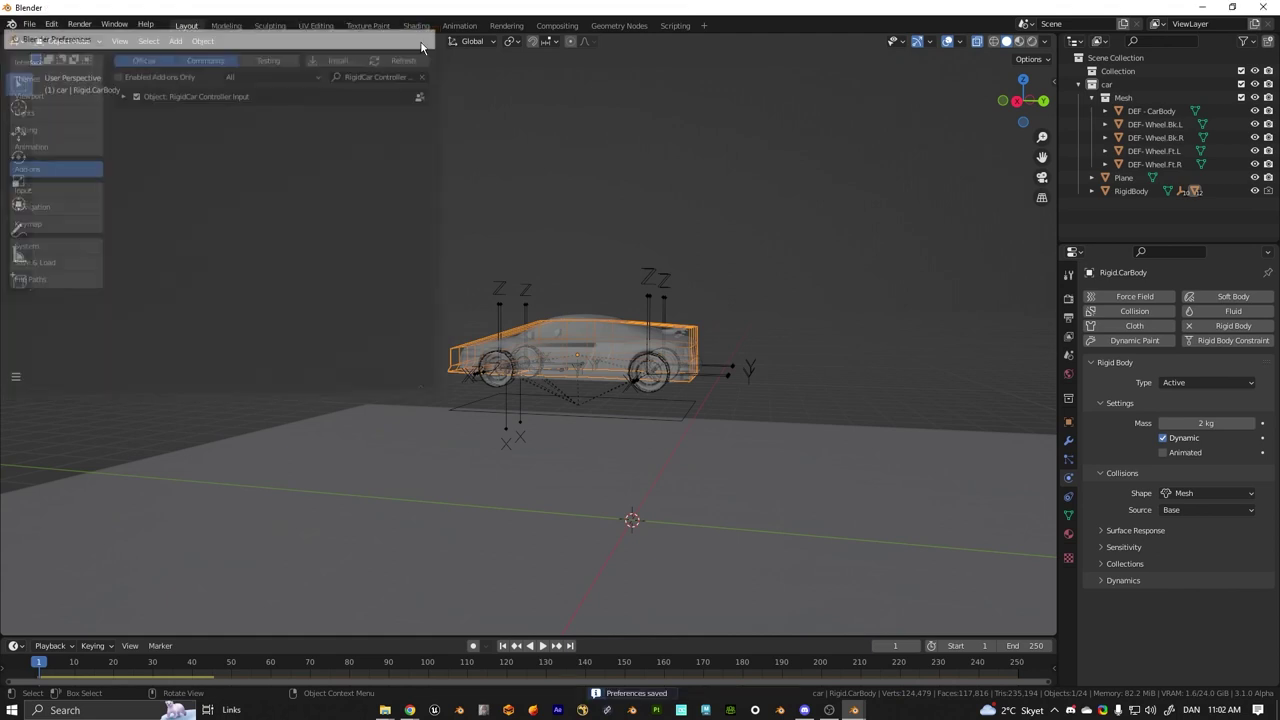
# Step: Switch to DS4Windows, show its list of connected controllers and place the window over the viewport
pyautogui.moveTo(550, 312); pyautogui.dragTo(758, 410, button='middle')
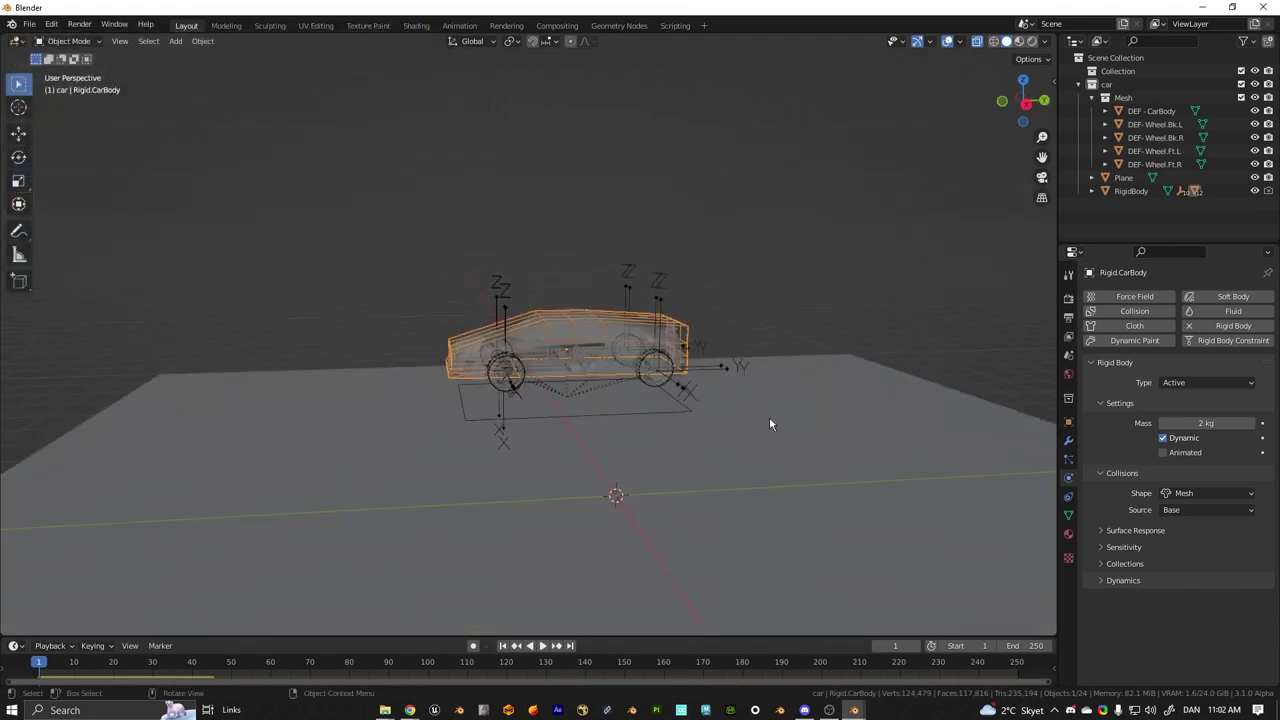
pyautogui.click(1056, 710)
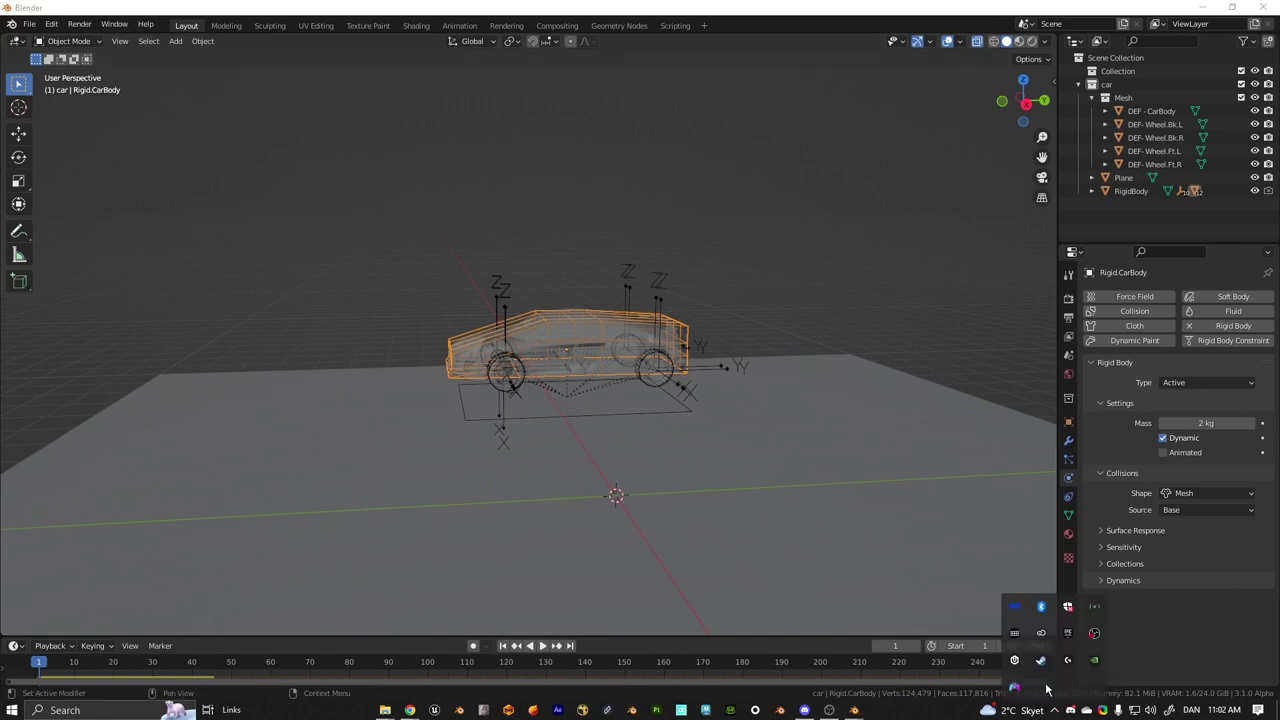
pyautogui.doubleClick(1013, 686)
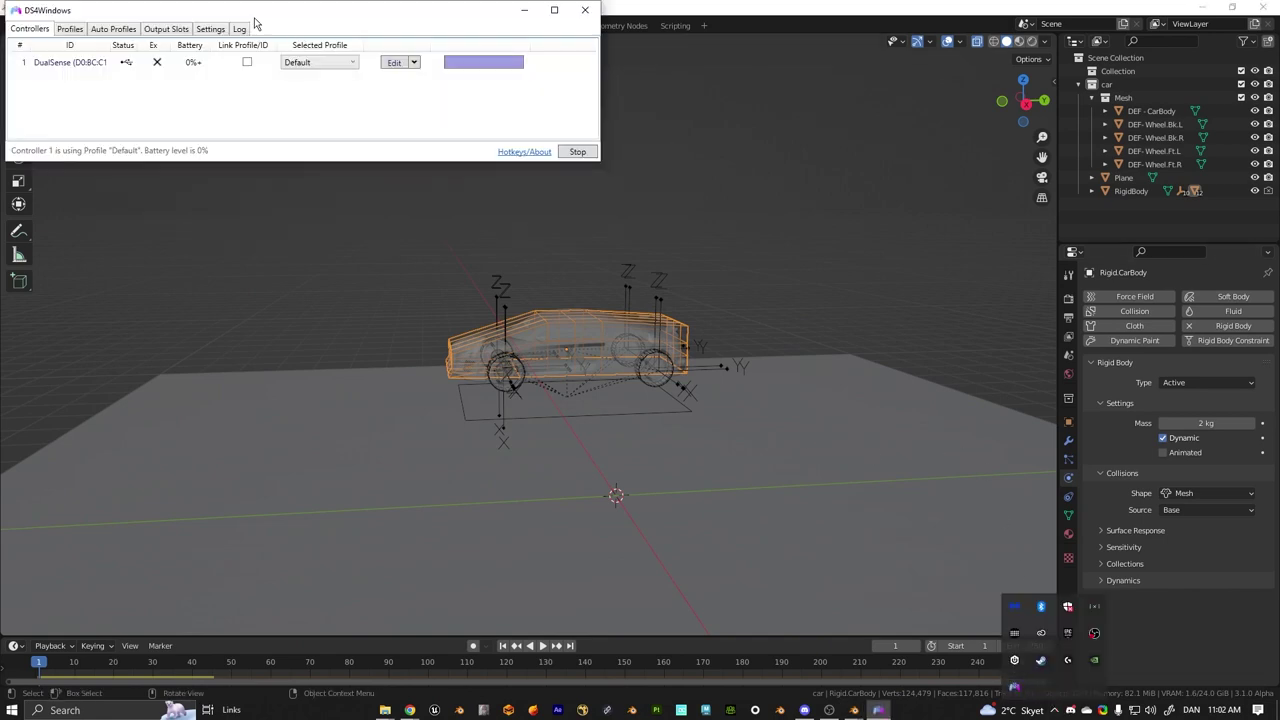
pyautogui.moveTo(255, 18); pyautogui.dragTo(506, 145)
pyautogui.click(1058, 711)
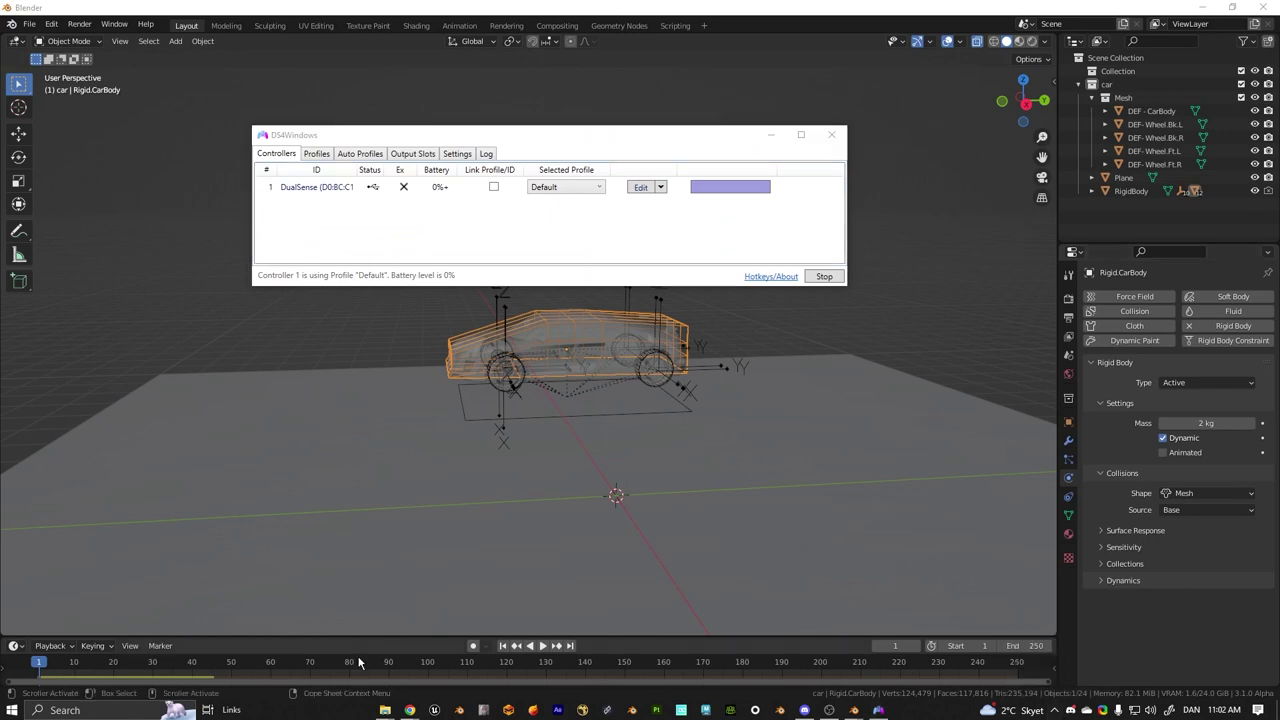
# Step: Switch to Chrome, review the DS4Windows download page on ds4-windows.com, and put the browser away
pyautogui.moveTo(405, 711)
pyautogui.click(528, 670)
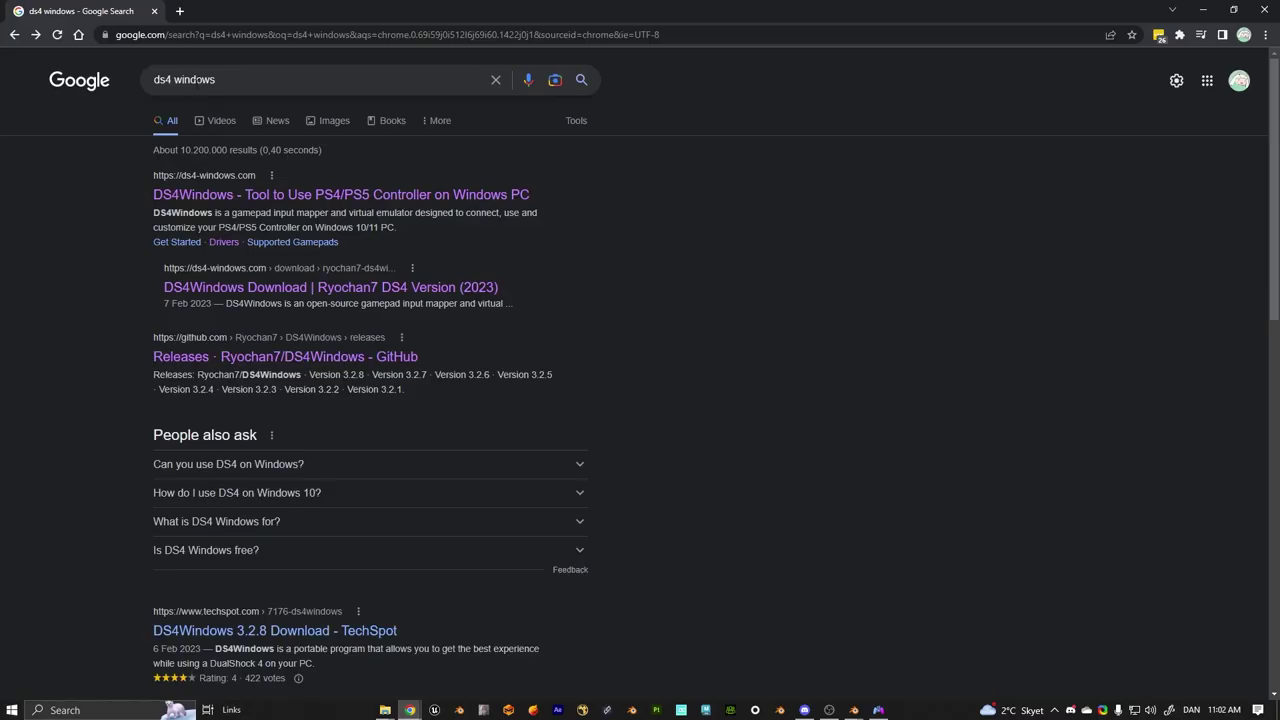
pyautogui.click(214, 197)
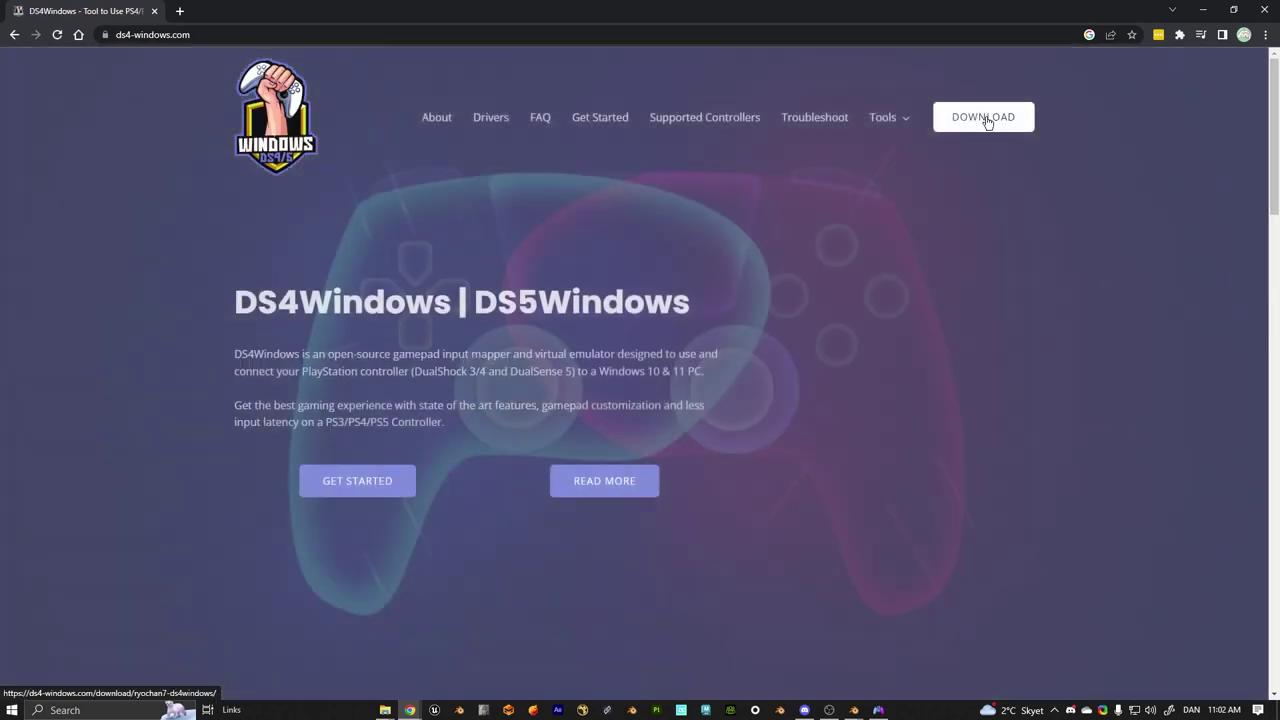
pyautogui.click(986, 122)
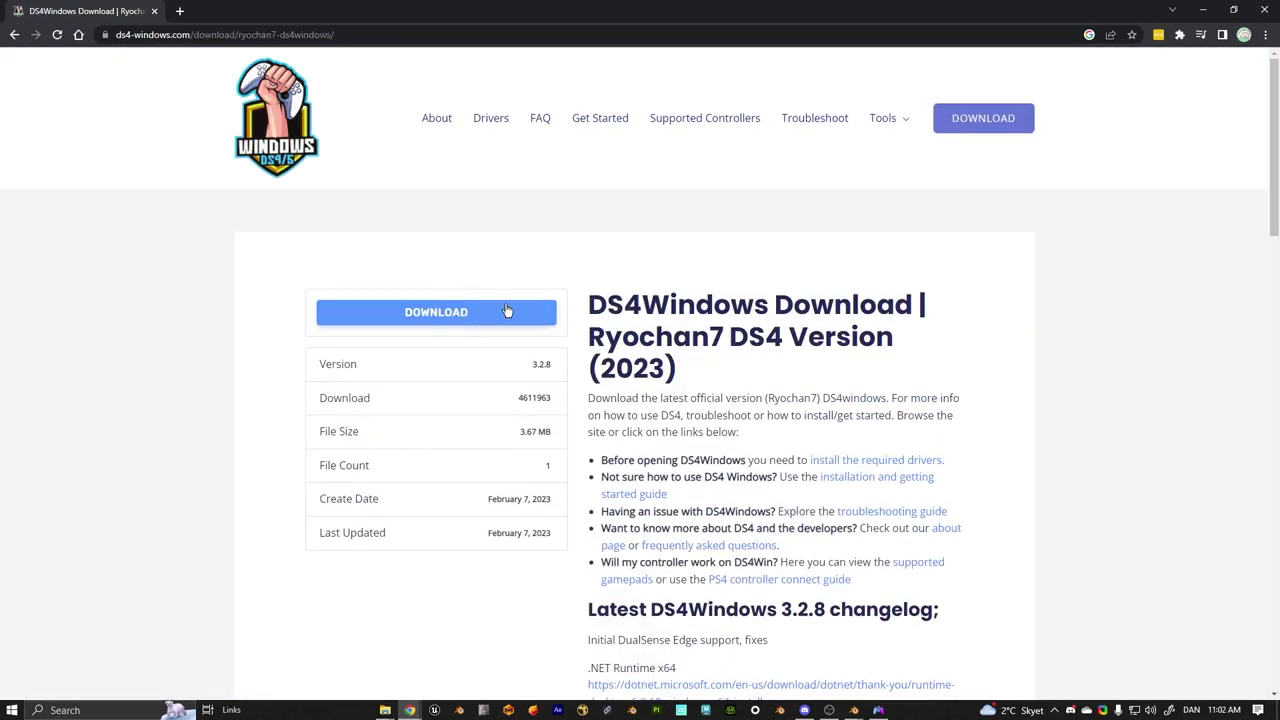
pyautogui.scroll(-4, 735, 354)
pyautogui.scroll(4, 737, 357)
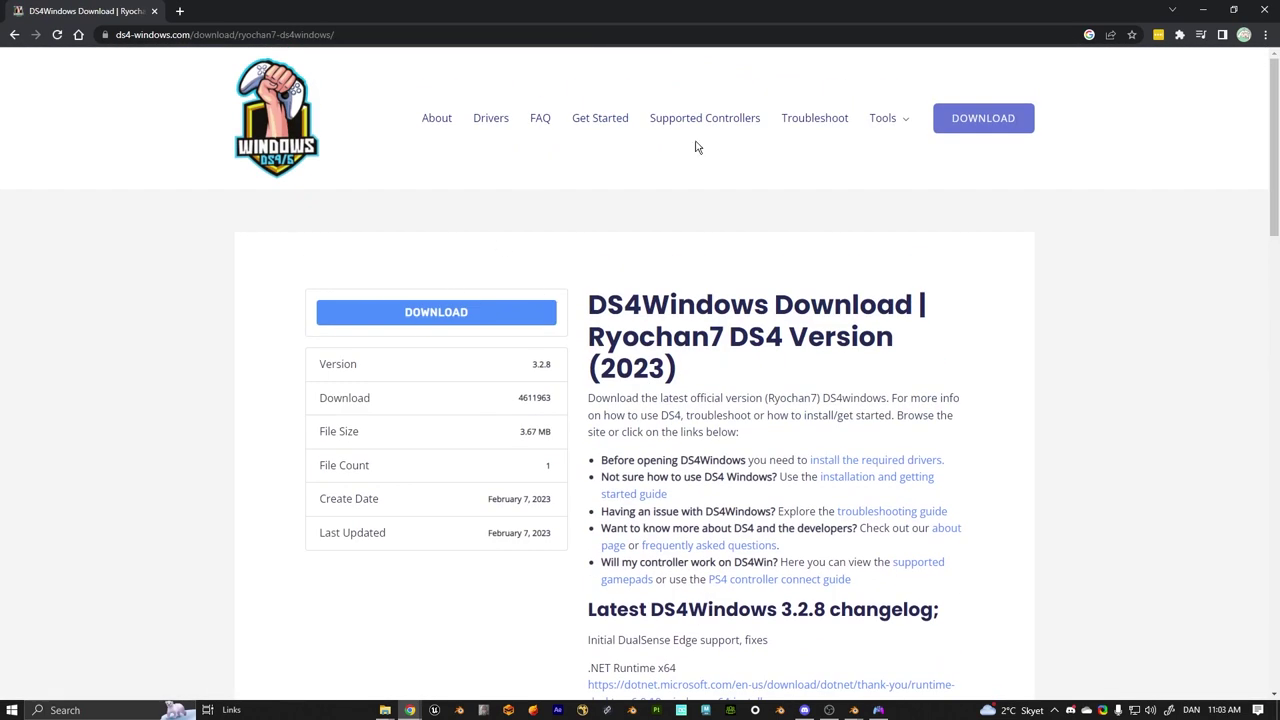
pyautogui.click(1201, 8)
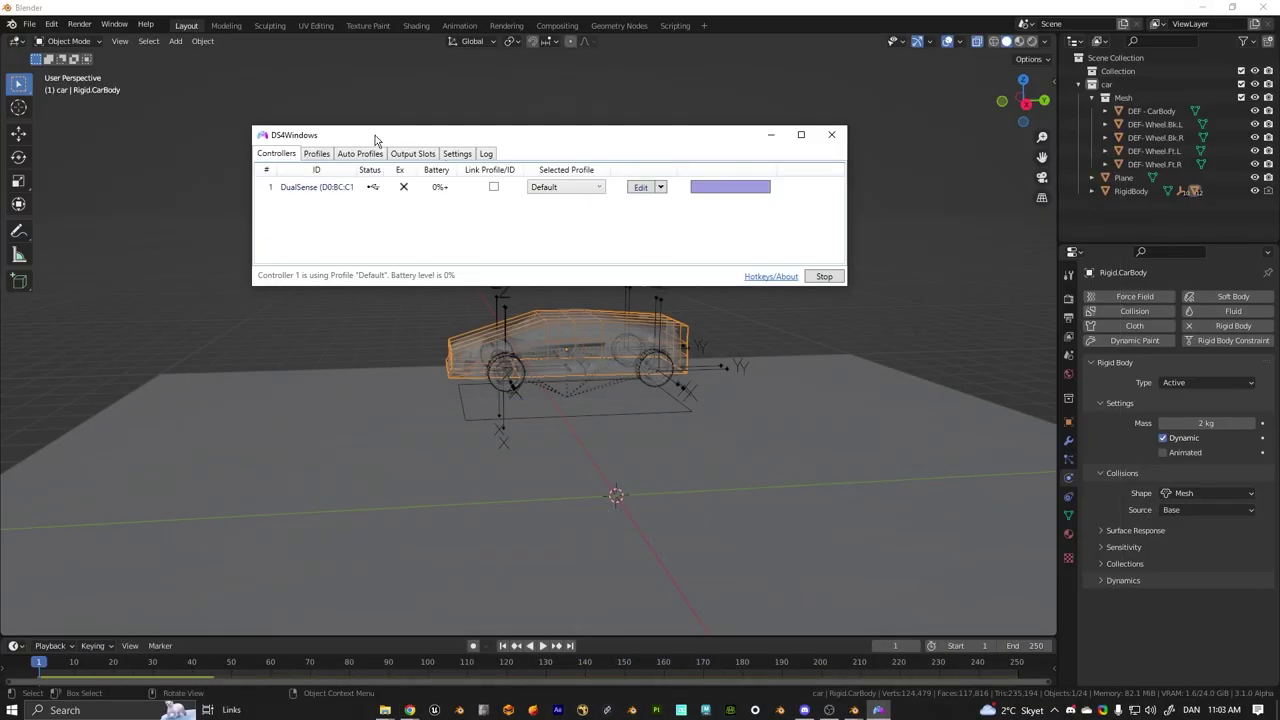
# Step: Edit the controller's Default profile in DS4Windows and choose Xbox 360 as the emulated controller
pyautogui.moveTo(375, 140)
pyautogui.mouseDown()
pyautogui.moveTo(475, 132)
pyautogui.moveTo(398, 131)
pyautogui.mouseUp()
pyautogui.click(663, 178)
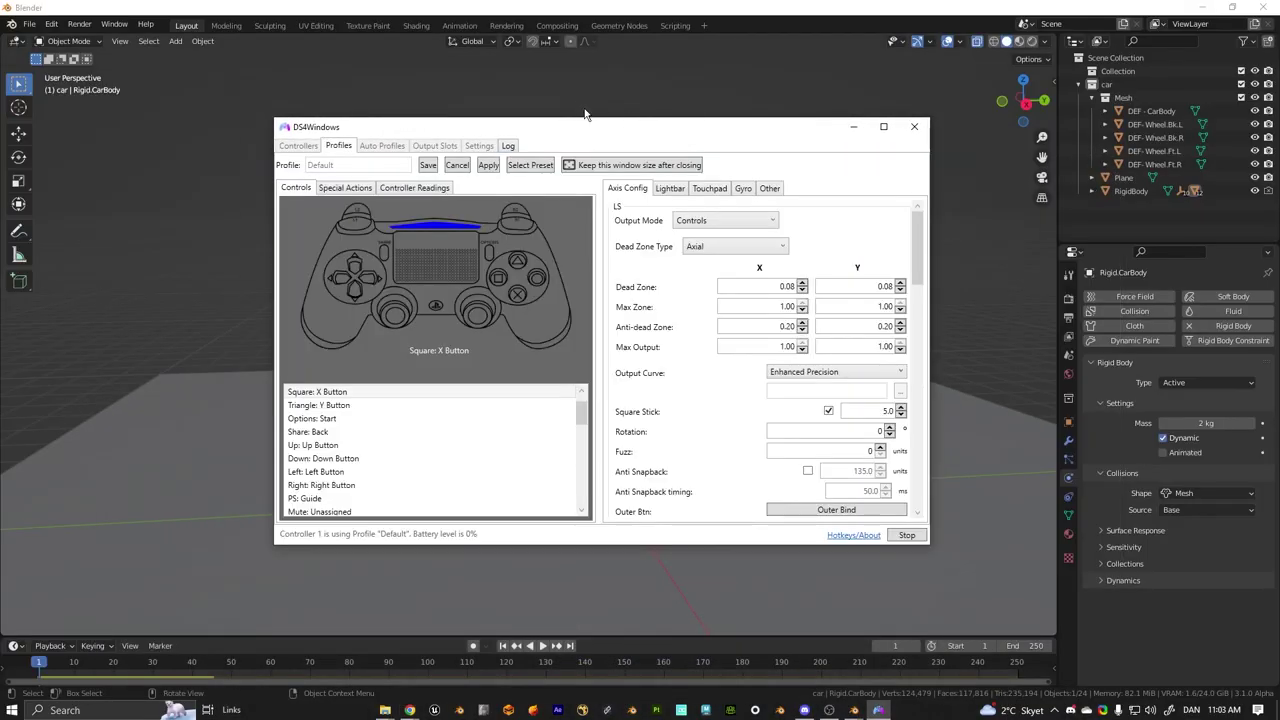
pyautogui.moveTo(440, 128); pyautogui.dragTo(290, 78)
pyautogui.click(621, 139)
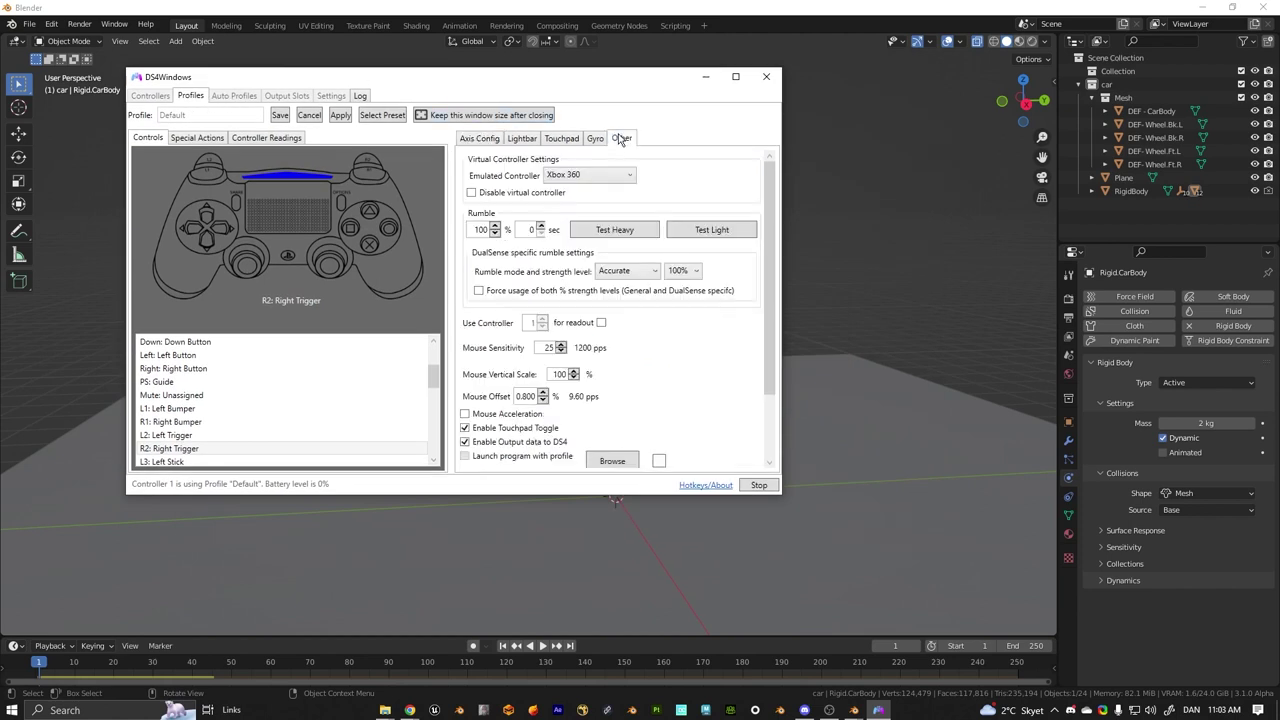
pyautogui.click(576, 178)
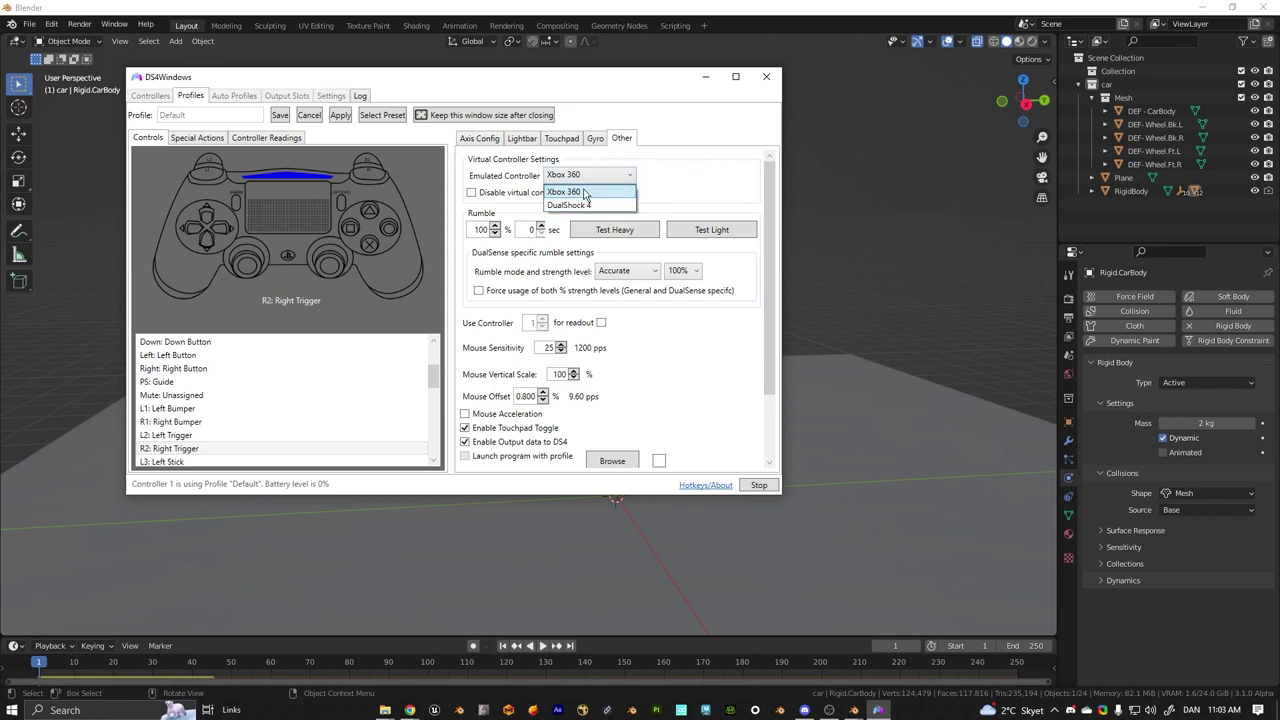
pyautogui.click(586, 192)
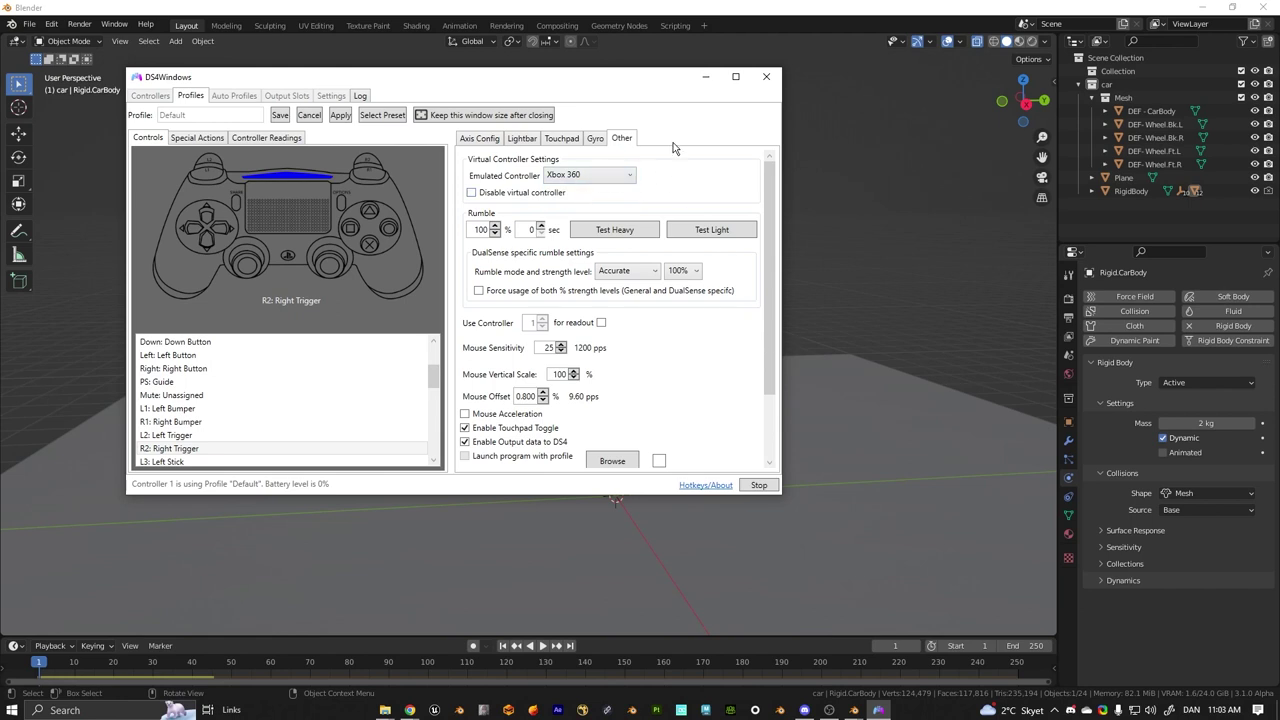
# Step: Put DS4Windows away, return to Blender and show the RigidCar Controller settings beside the viewport
pyautogui.click(703, 78)
pyautogui.moveTo(610, 312); pyautogui.dragTo(548, 326, button='middle')
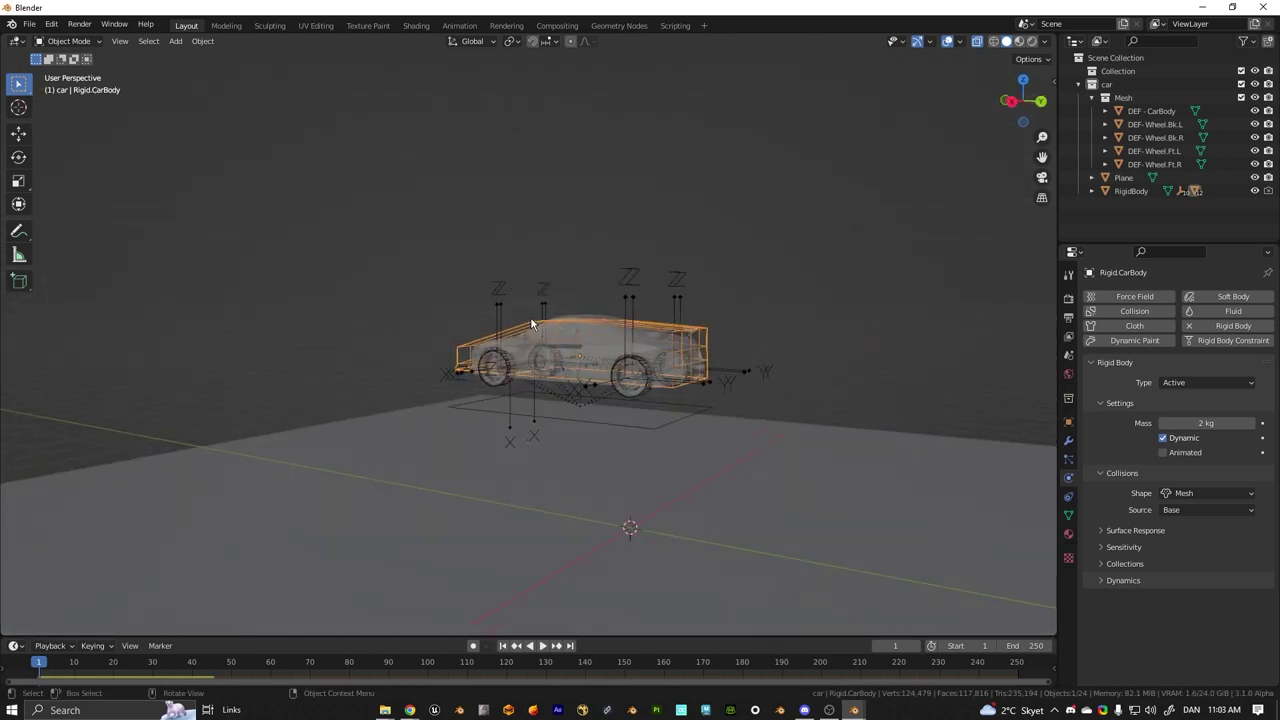
pyautogui.press('n')
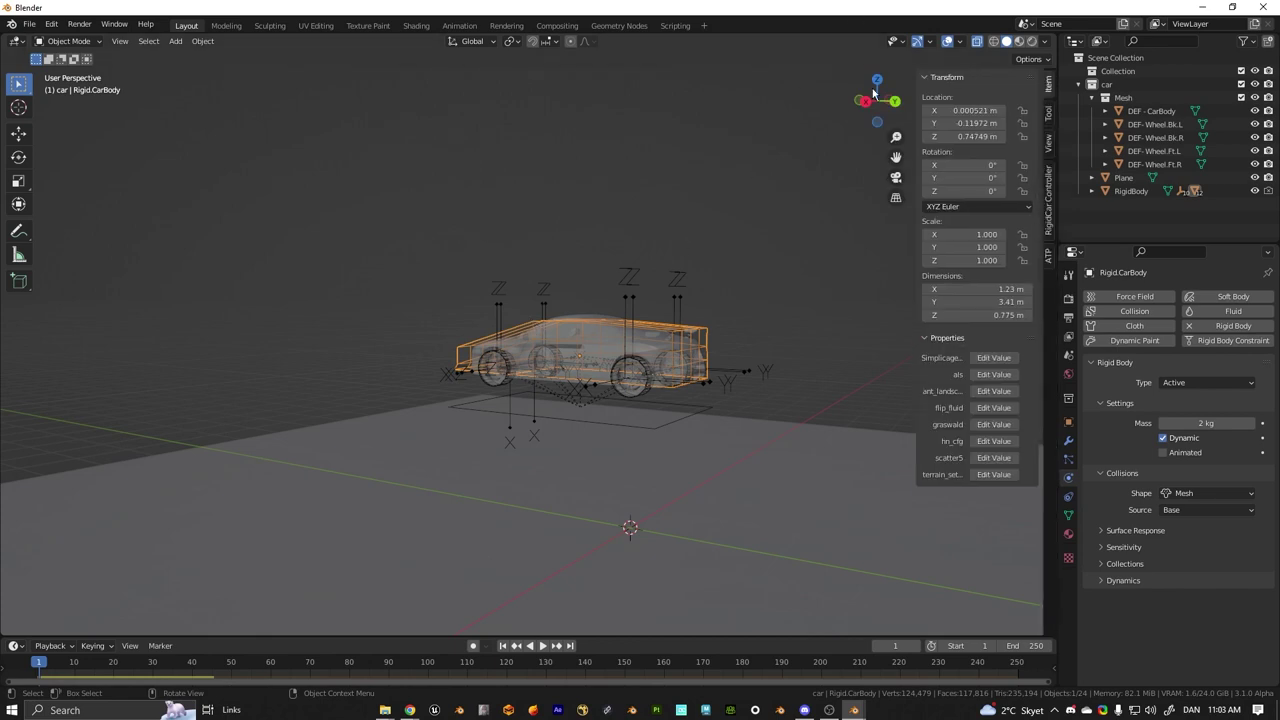
pyautogui.click(1048, 200)
pyautogui.moveTo(797, 160); pyautogui.dragTo(977, 157, button='middle')
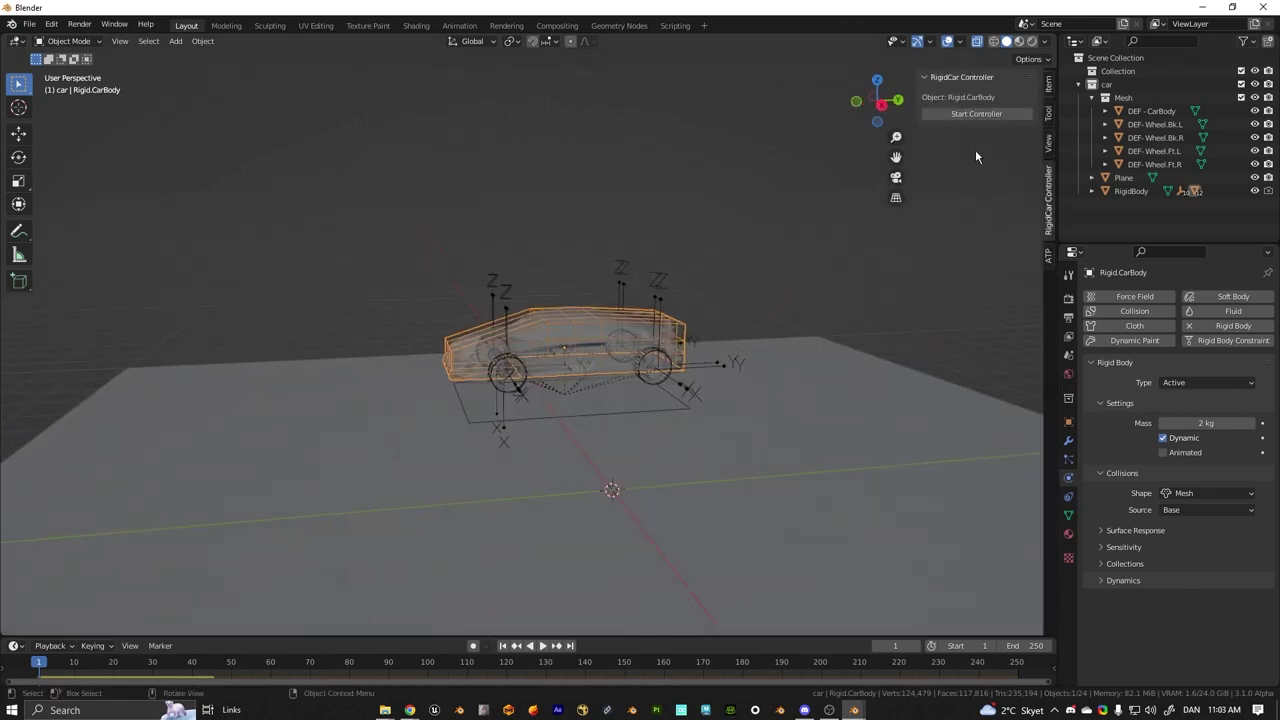
# Step: Select the RigidBody control frame beneath the car and turn off the viewport's X-ray display
pyautogui.click(556, 420)
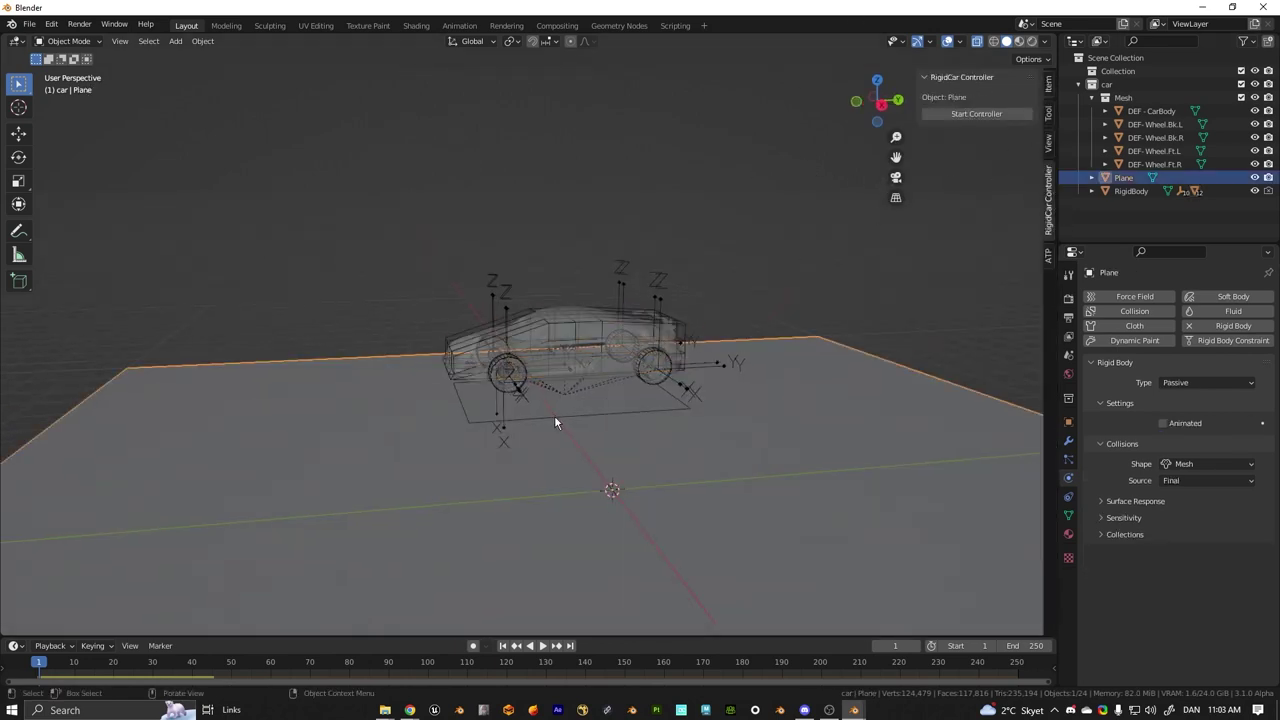
pyautogui.click(552, 415)
pyautogui.moveTo(552, 415); pyautogui.dragTo(637, 440, button='middle')
pyautogui.scroll(5, 563, 422)
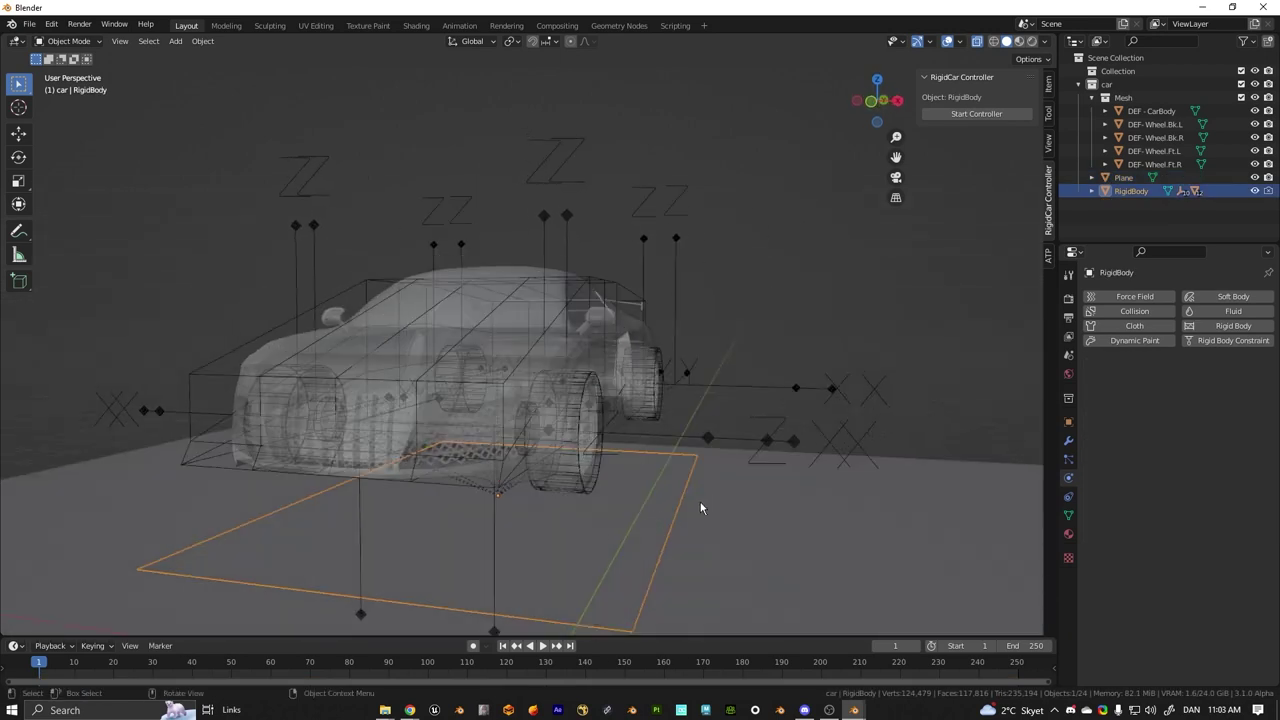
pyautogui.moveTo(700, 508); pyautogui.dragTo(692, 388, button='middle')
pyautogui.click(972, 42)
pyautogui.moveTo(690, 310); pyautogui.dragTo(627, 300, button='middle')
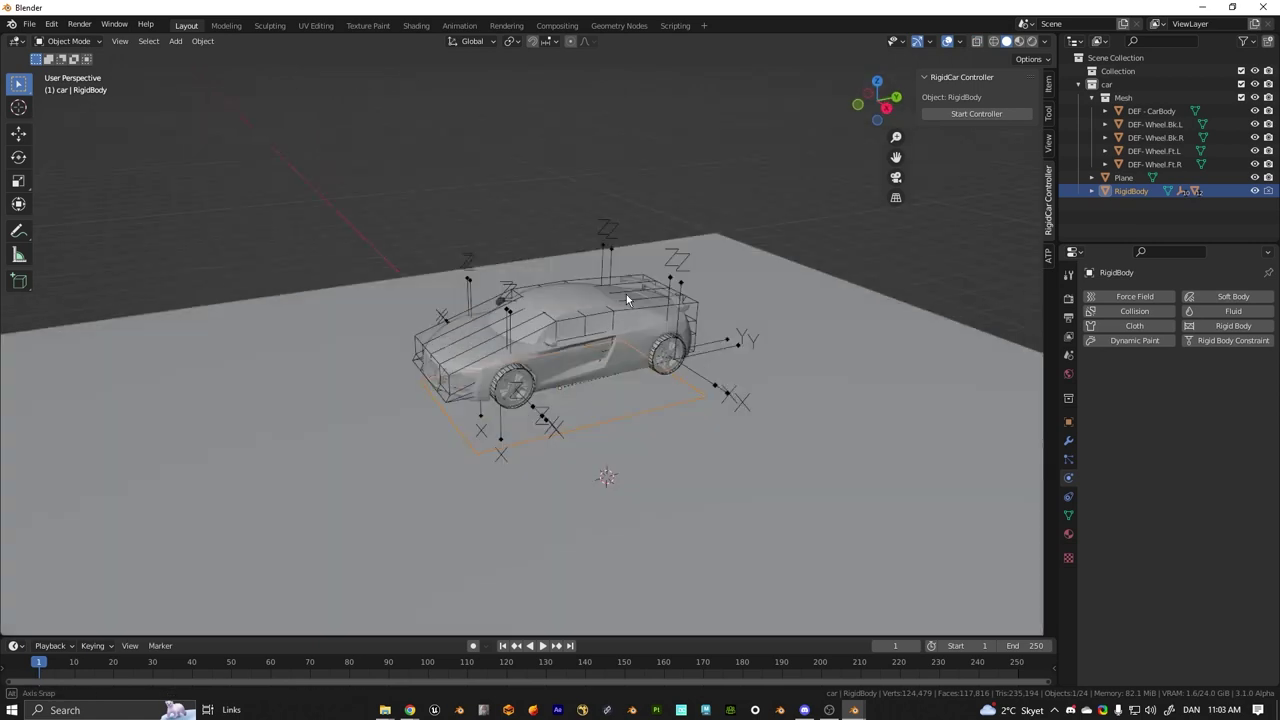
# Step: Start the RigidCar controller on the RigidBody frame, test-drive the car across the plane and stop the playback
pyautogui.moveTo(757, 277); pyautogui.dragTo(909, 200, button='middle')
pyautogui.moveTo(614, 328); pyautogui.dragTo(651, 329, button='middle')
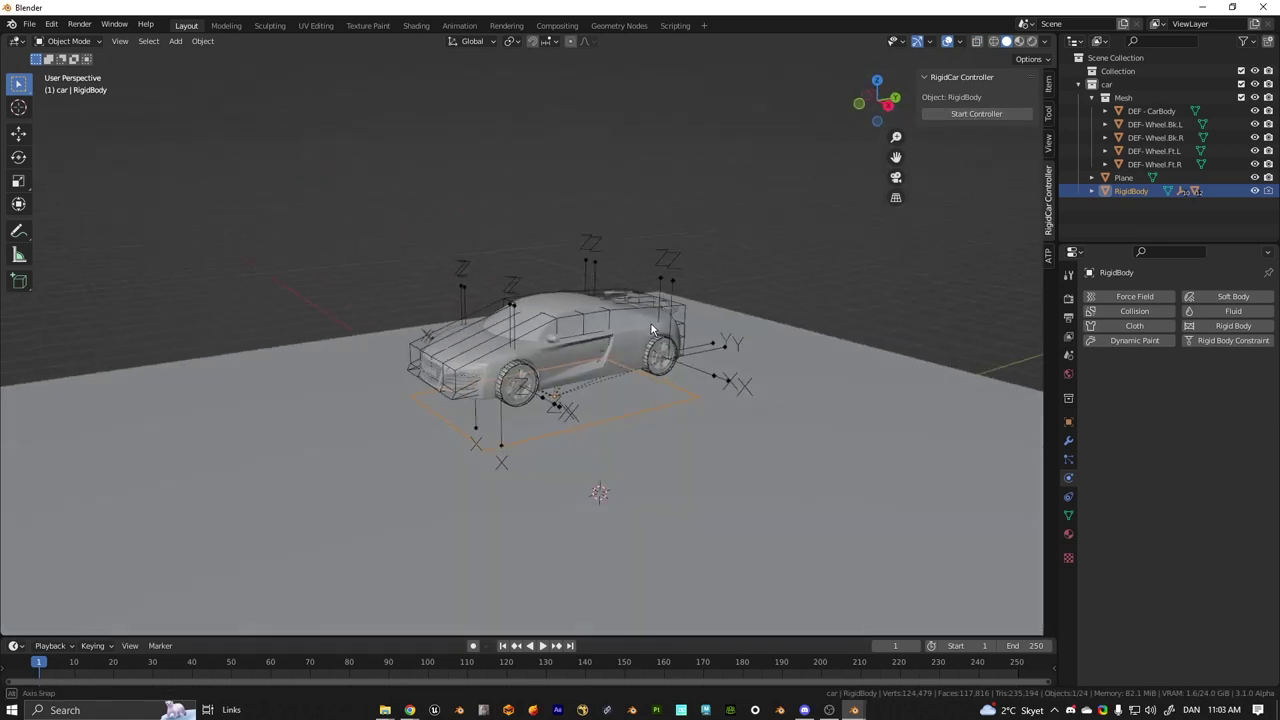
pyautogui.click(951, 114)
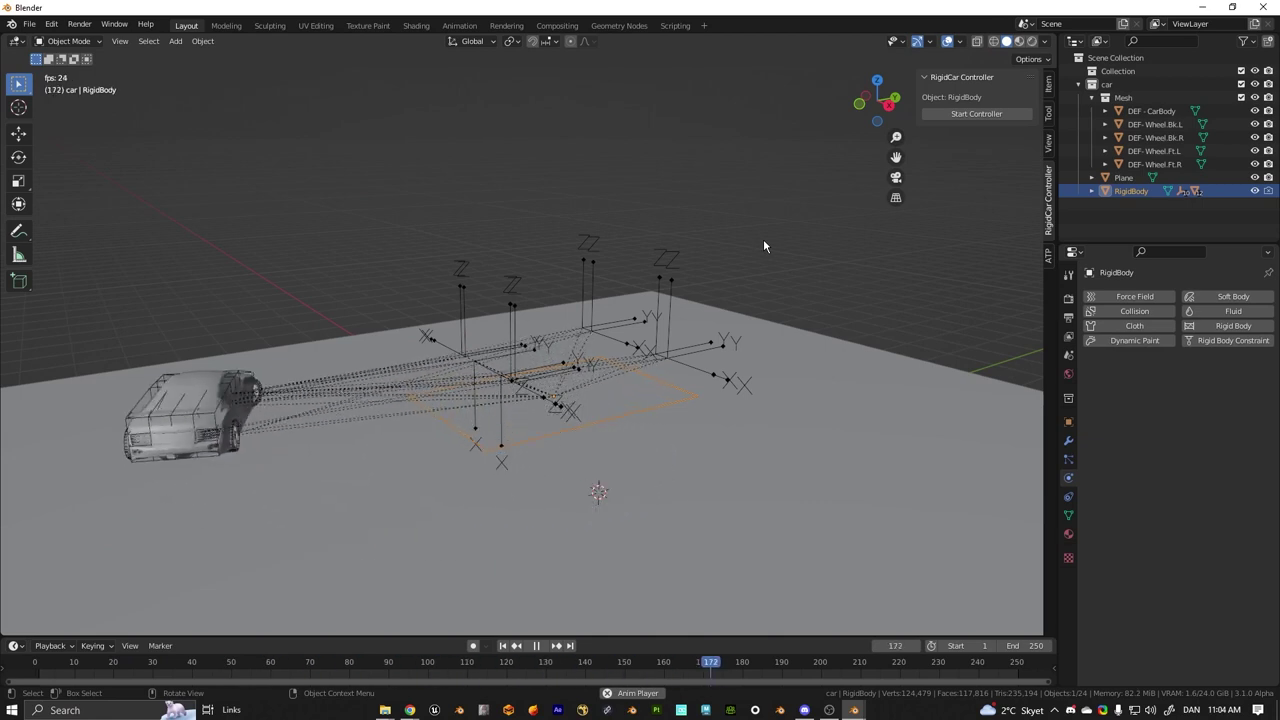
pyautogui.press('Escape')
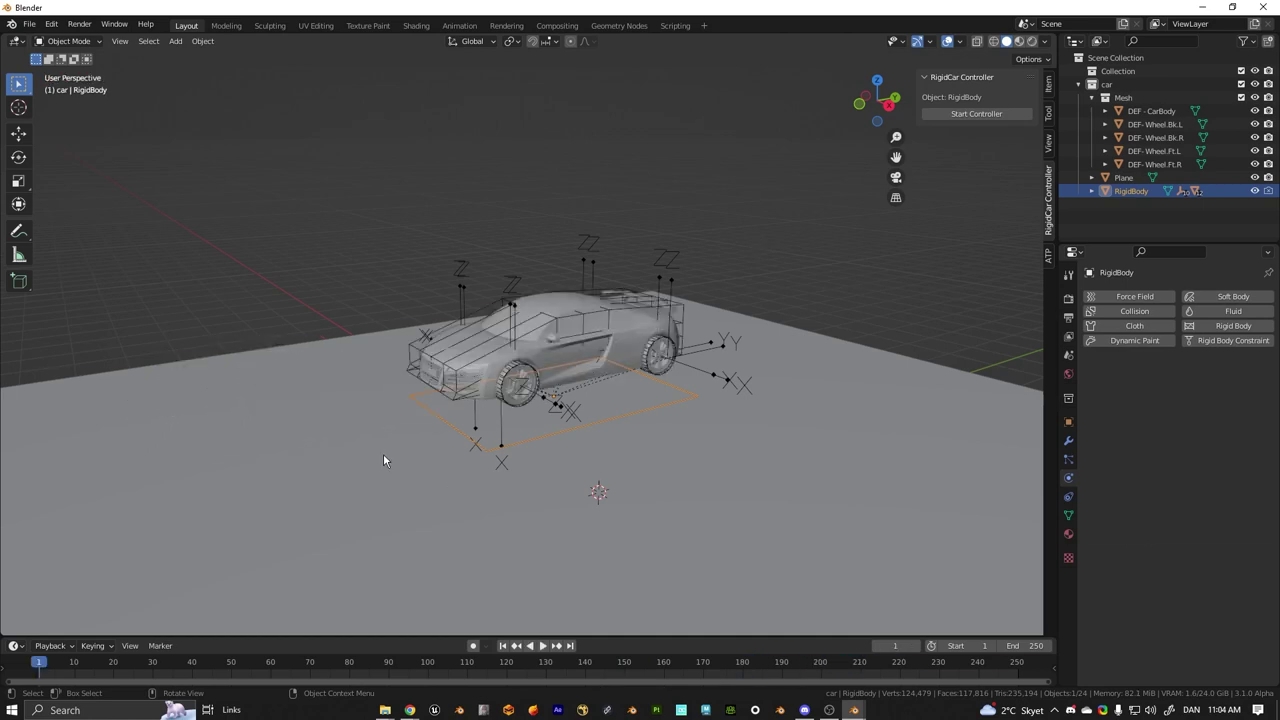
# Step: Check the ground plane's surface friction and test-drive the car again with the controller started on the RigidBody frame
pyautogui.click(384, 456)
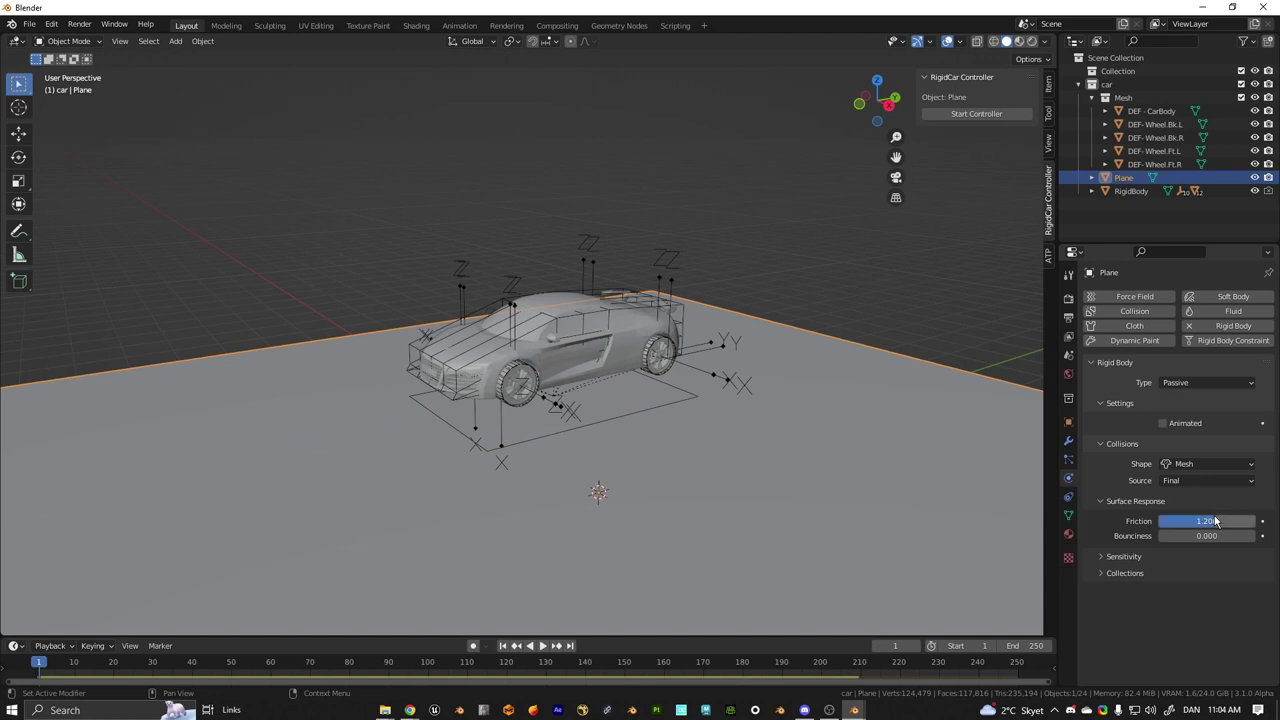
pyautogui.click(670, 398)
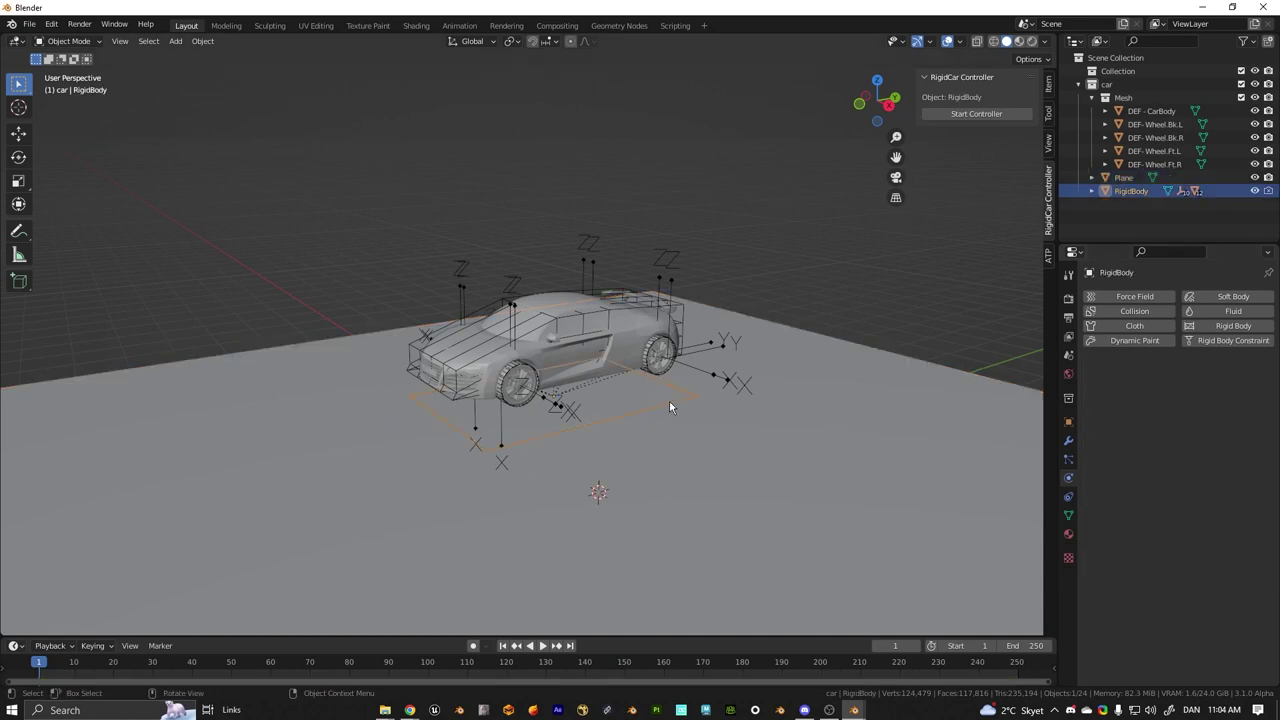
pyautogui.click(958, 116)
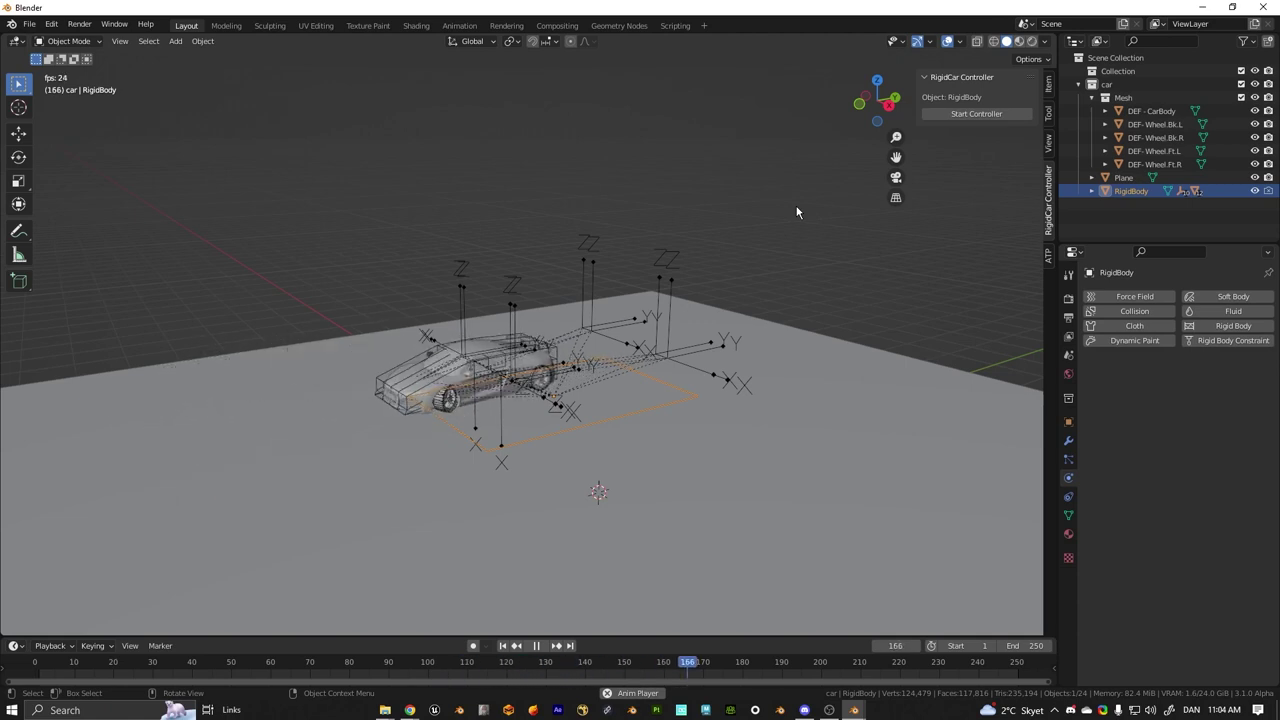
pyautogui.press('Escape')
pyautogui.moveTo(640, 490); pyautogui.dragTo(762, 452, button='middle')
pyautogui.moveTo(580, 470); pyautogui.dragTo(785, 402, button='middle')
pyautogui.scroll(5, 687, 460)
pyautogui.scroll(-3, 687, 455)
pyautogui.scroll(-3, 641, 430)
pyautogui.scroll(3, 641, 430)
pyautogui.scroll(-5, 480, 390)
pyautogui.moveTo(636, 400); pyautogui.dragTo(925, 488, button='middle')
pyautogui.moveTo(925, 488); pyautogui.dragTo(674, 414, button='middle')
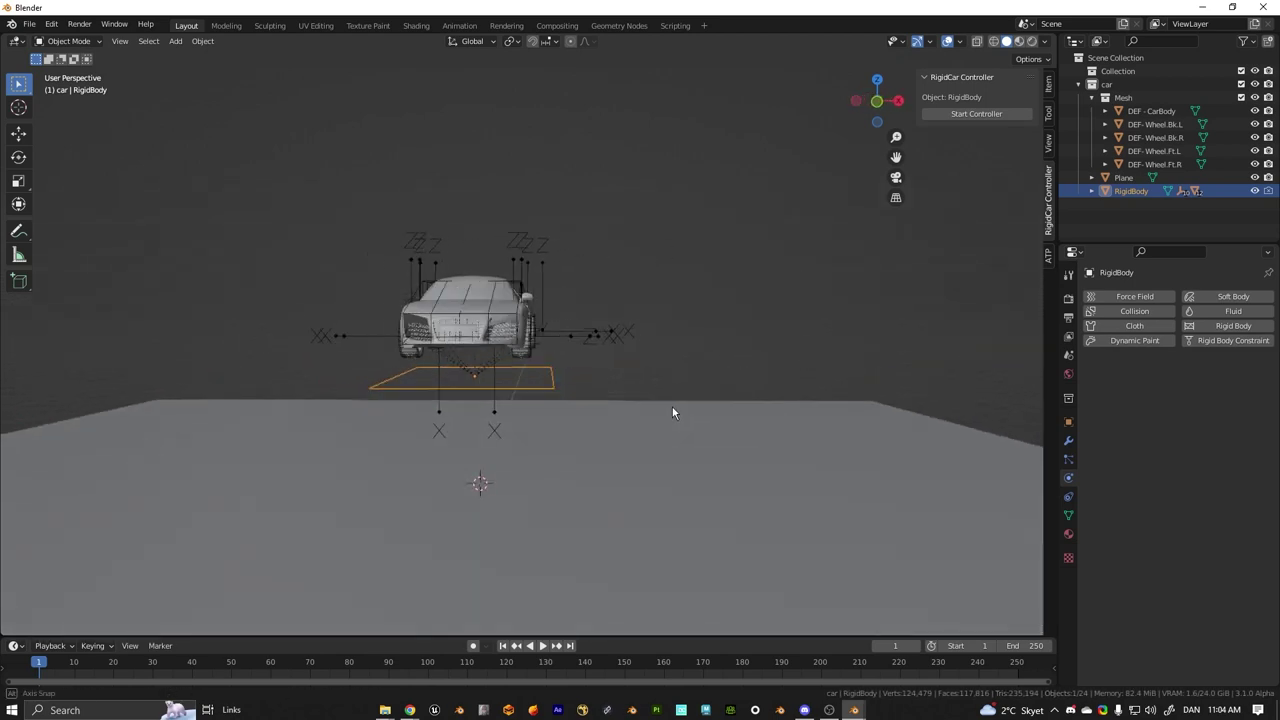